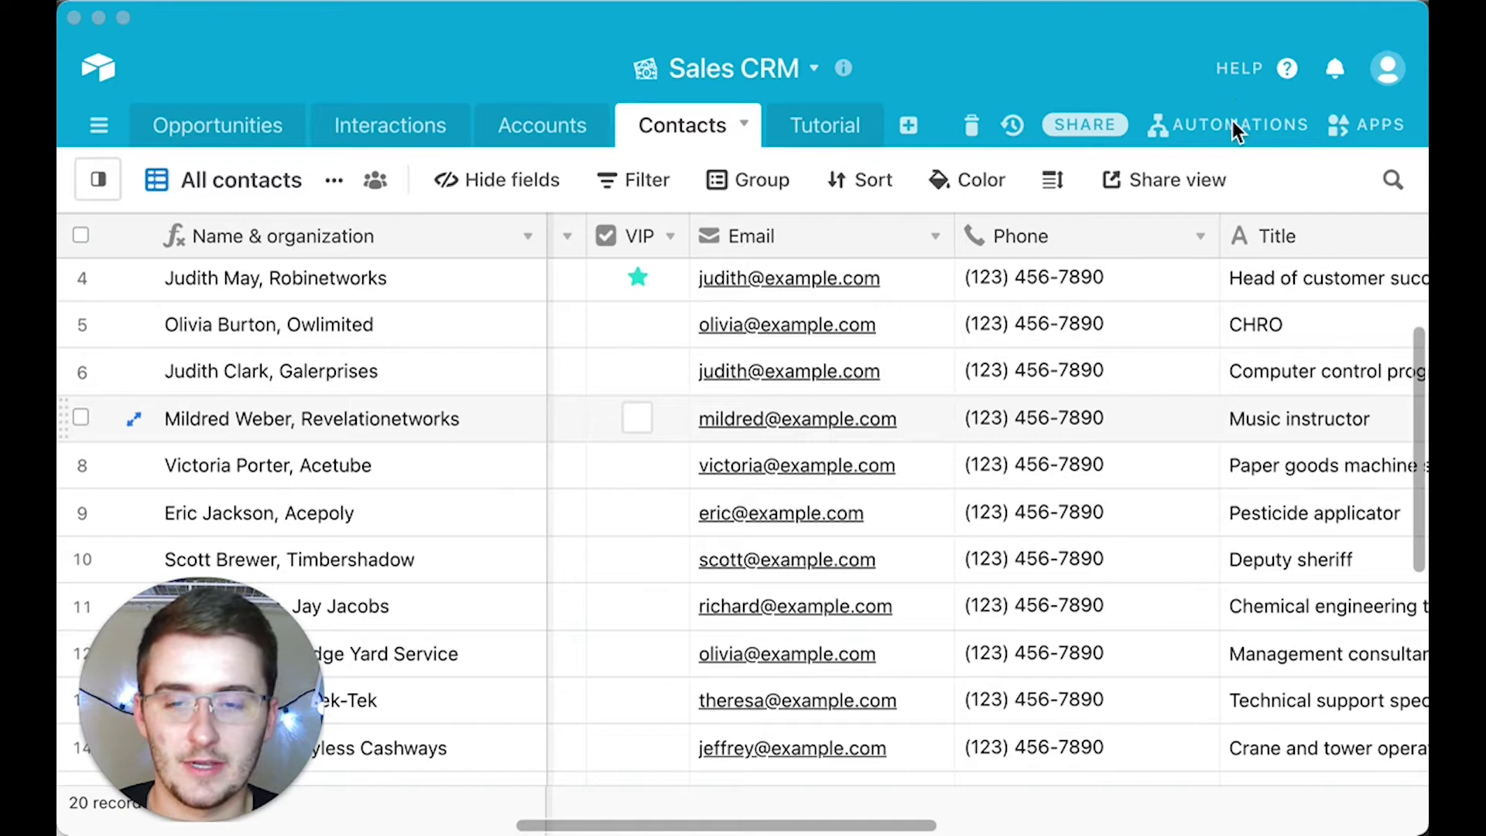
# From the automations list, add a new automation and name it 'Script Tutorial'.
pyautogui.click(1062, 83)
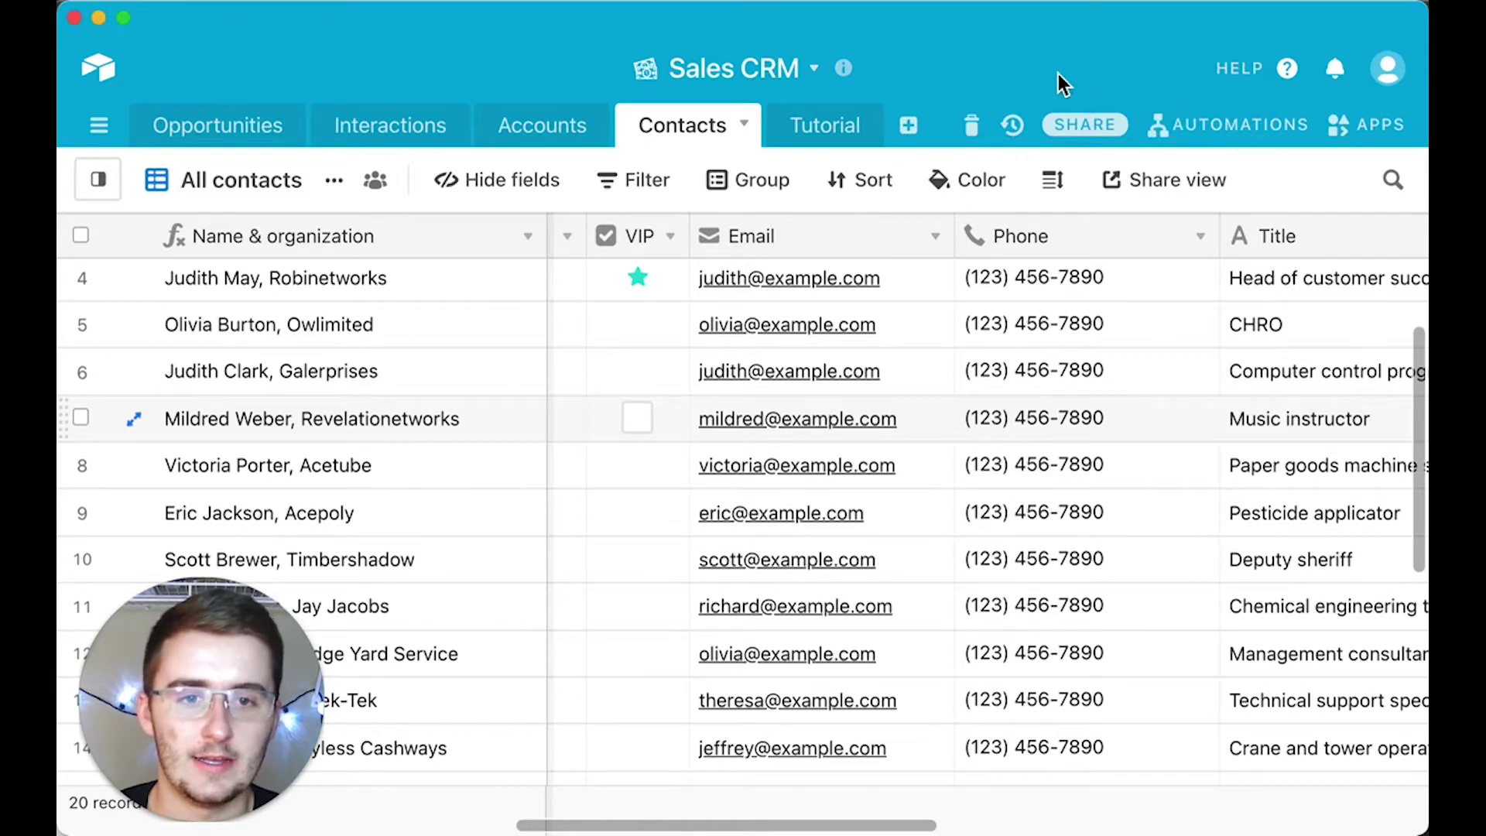
pyautogui.click(1225, 129)
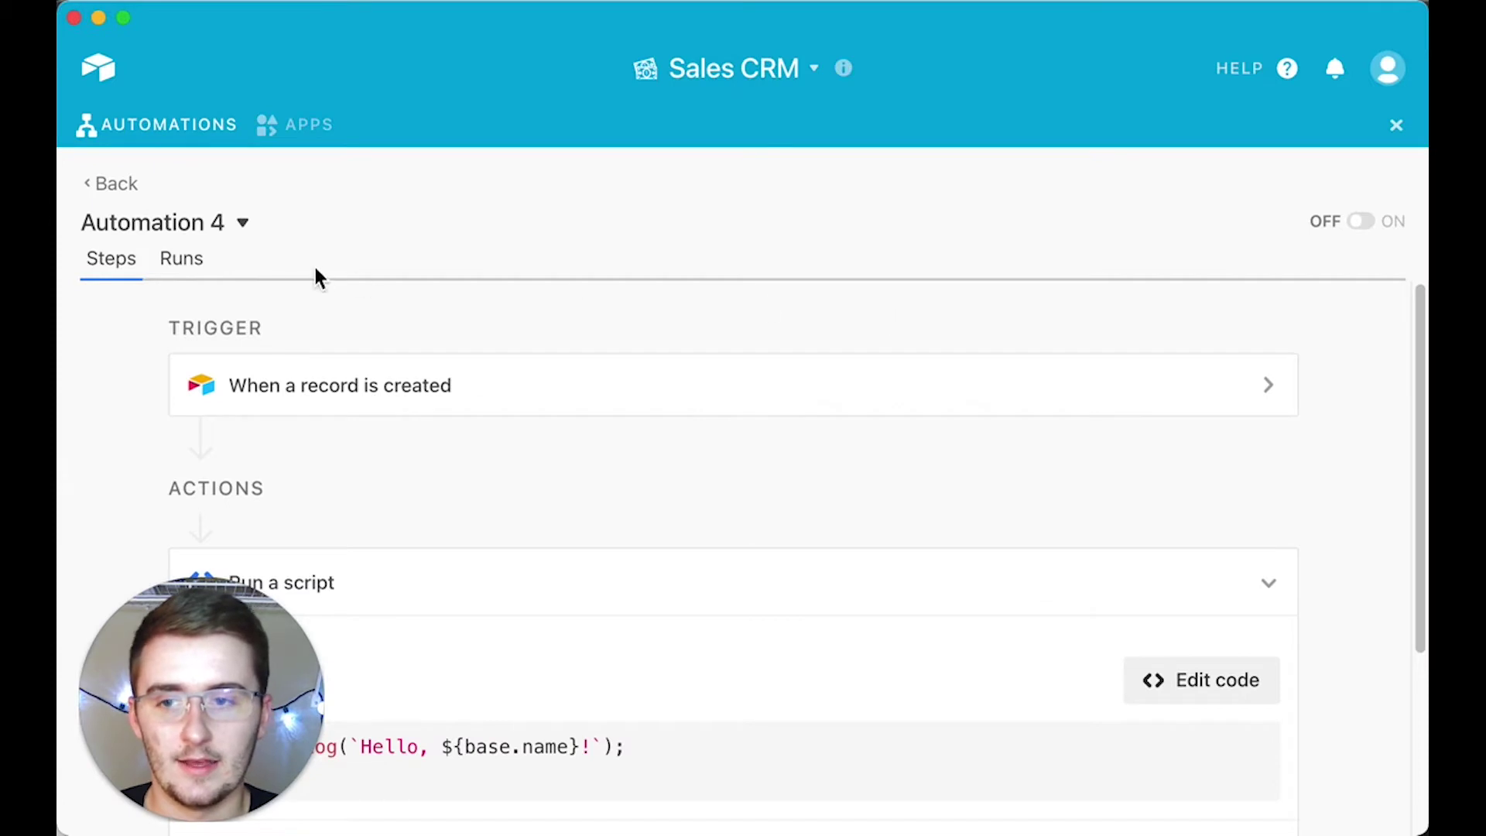
pyautogui.click(130, 186)
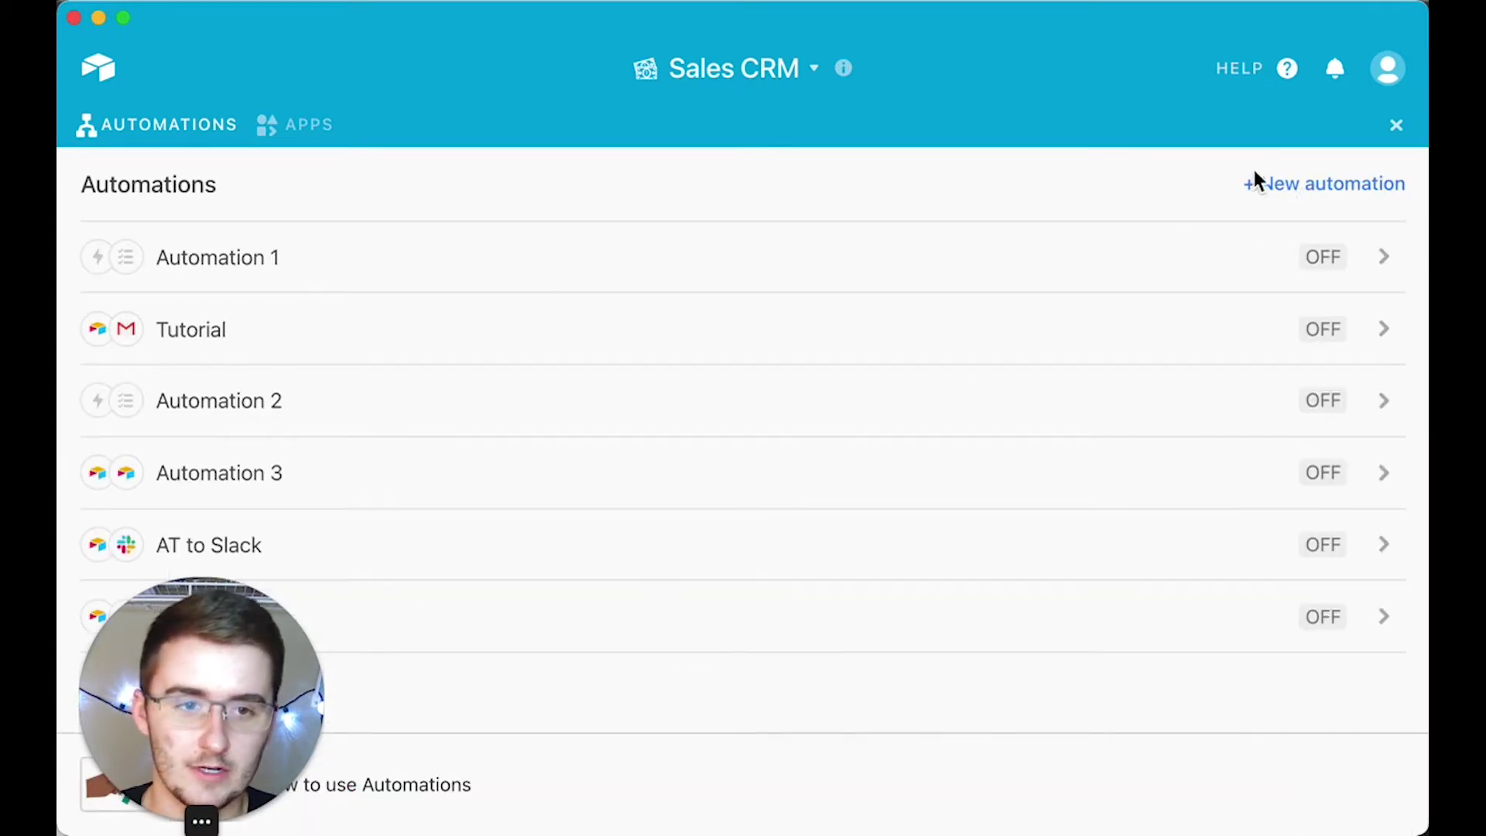
pyautogui.click(1321, 189)
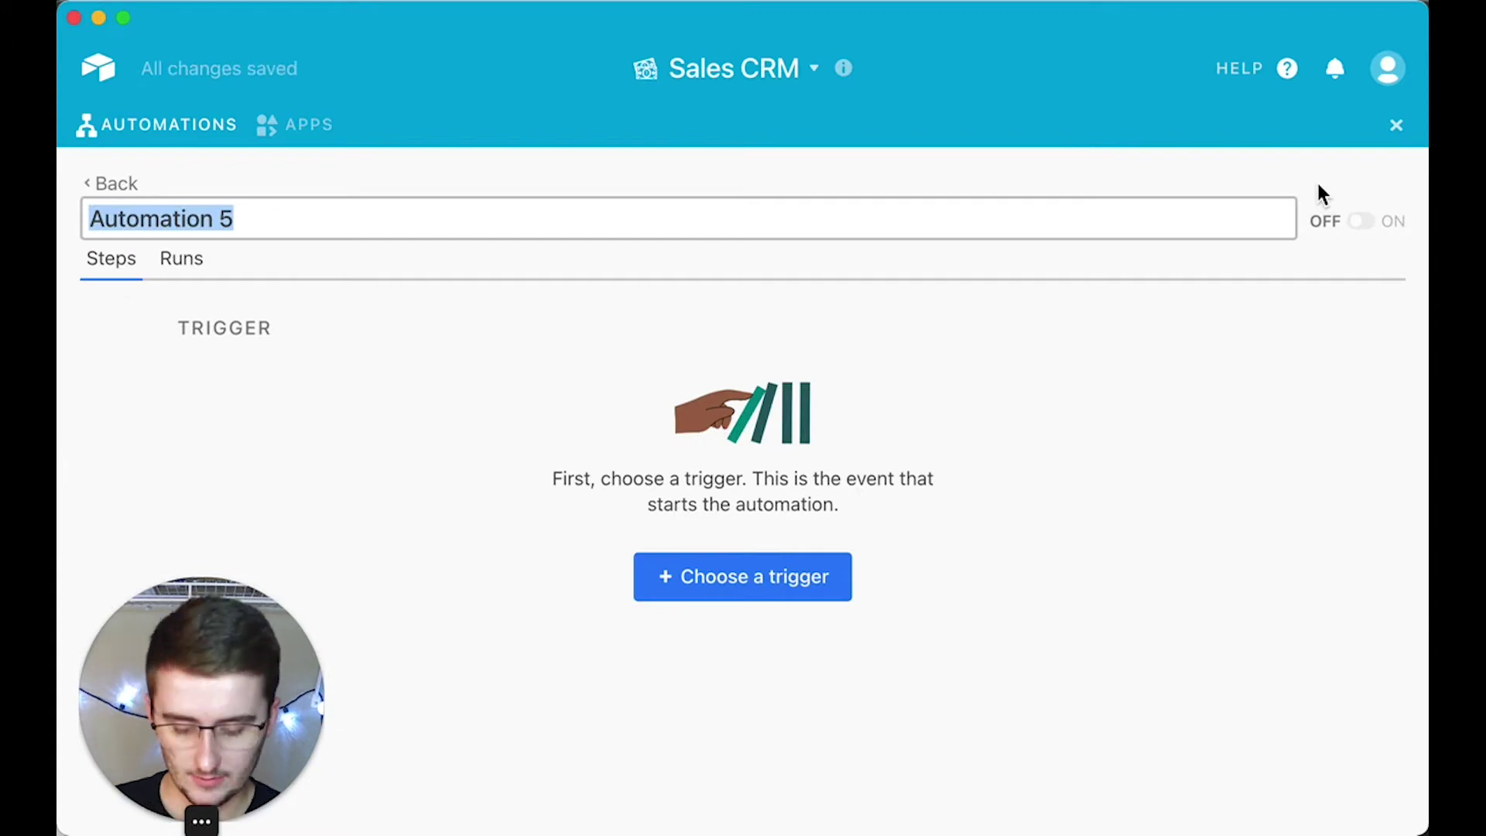
pyautogui.write('S')
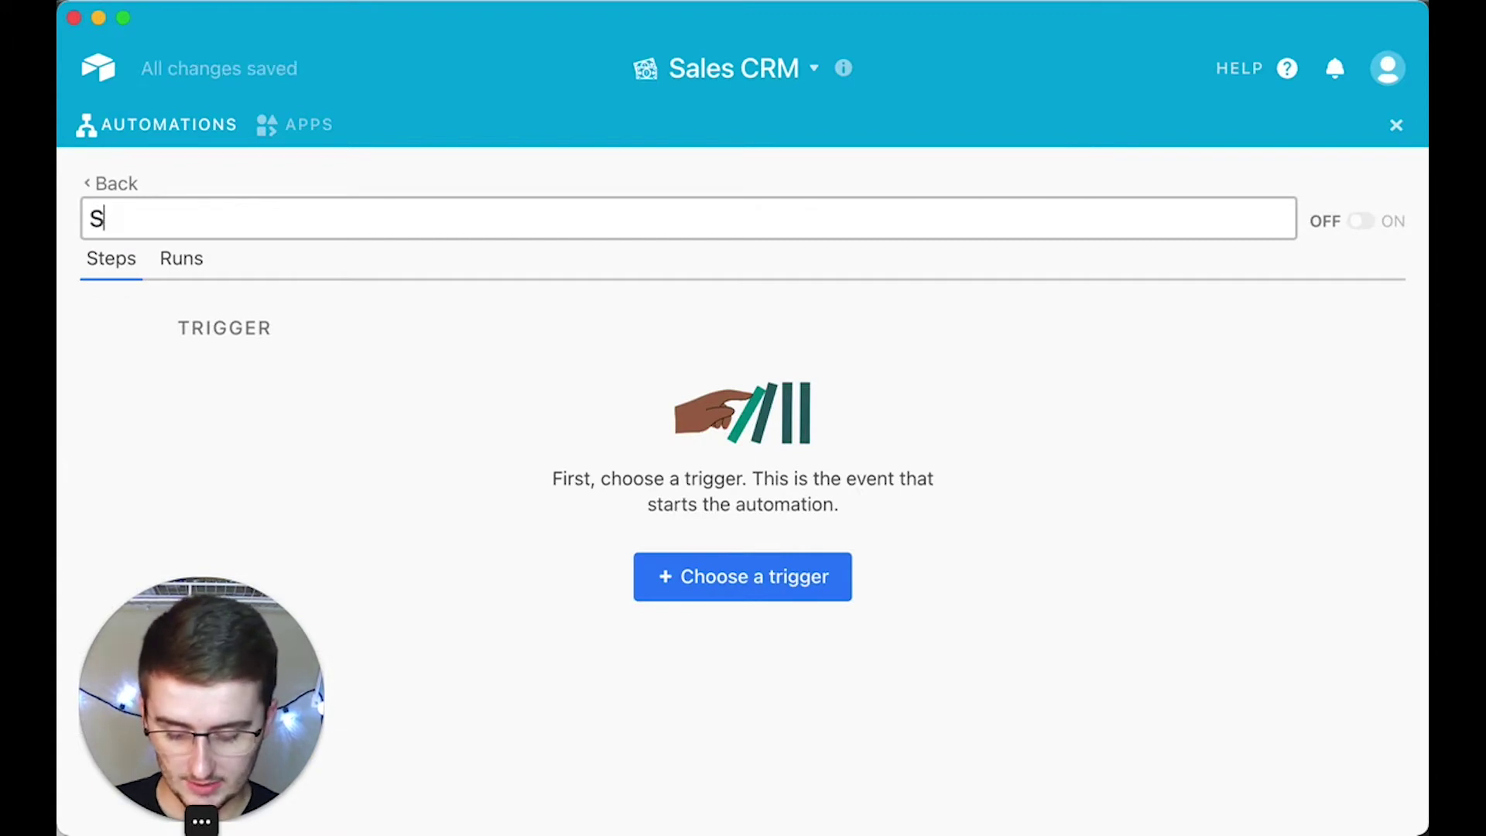
pyautogui.write('cript ')
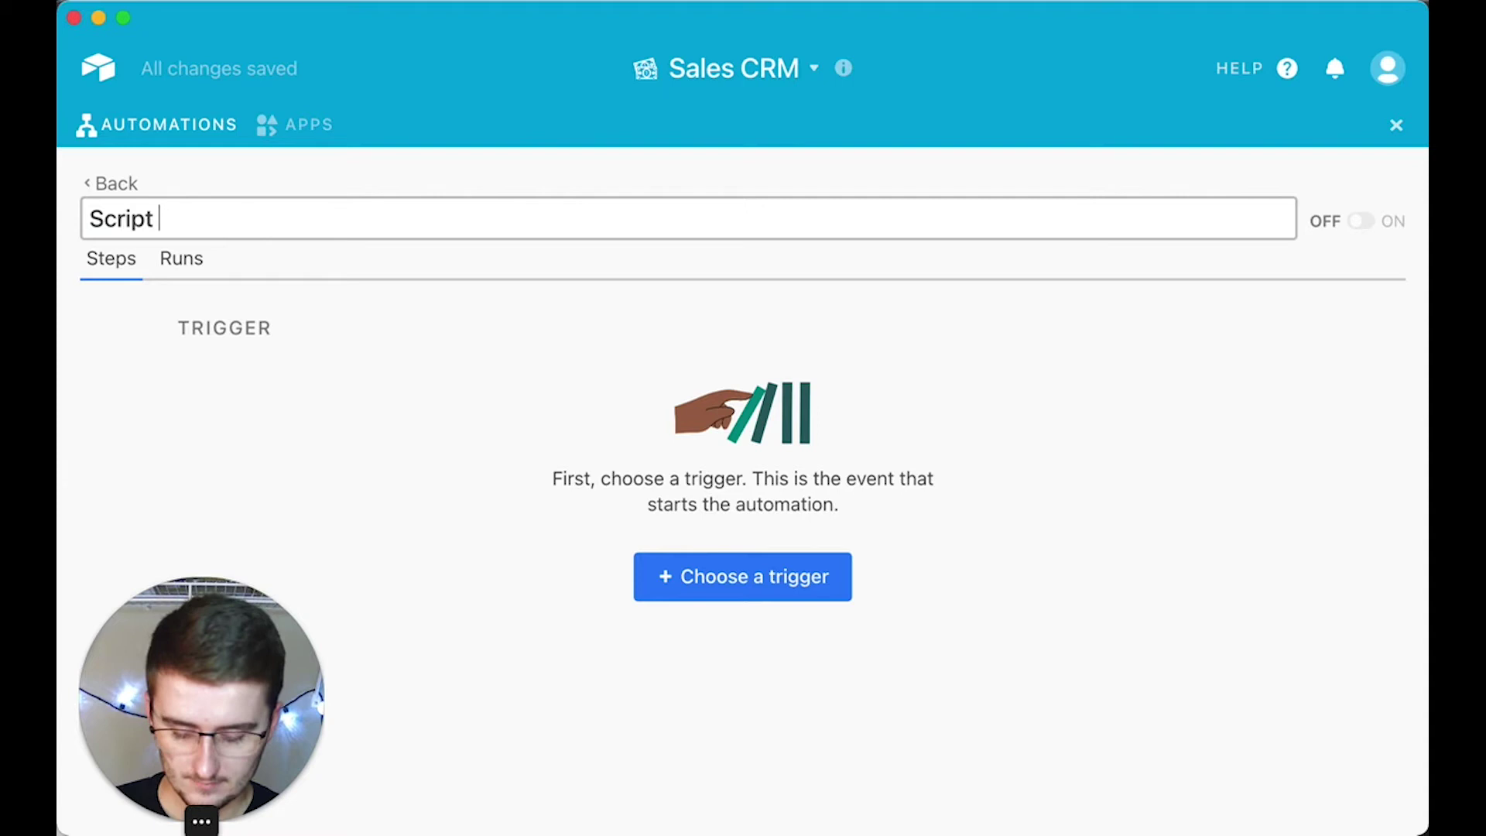
pyautogui.write('Tutorial')
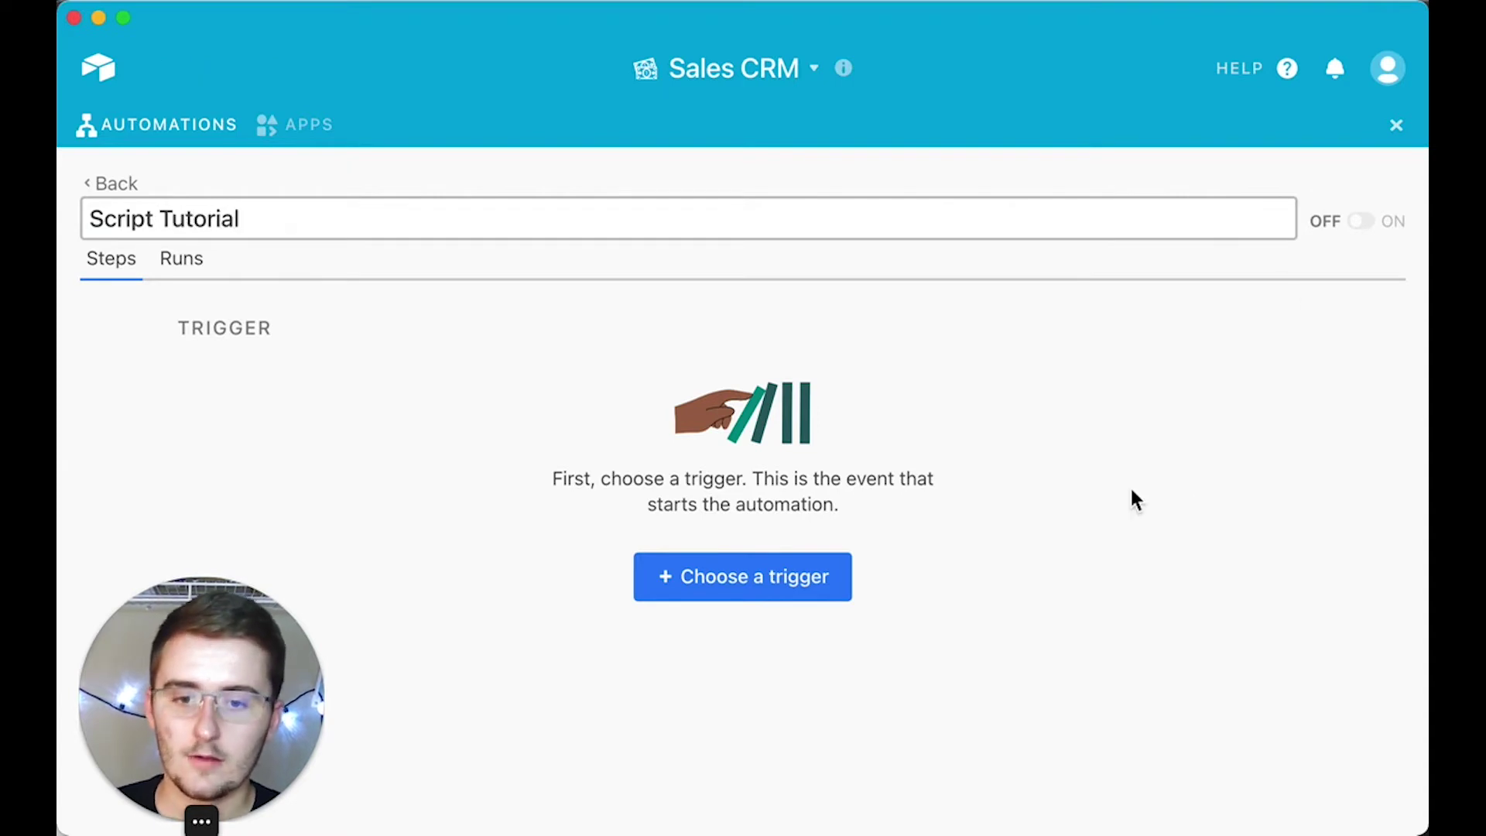
pyautogui.click(920, 406)
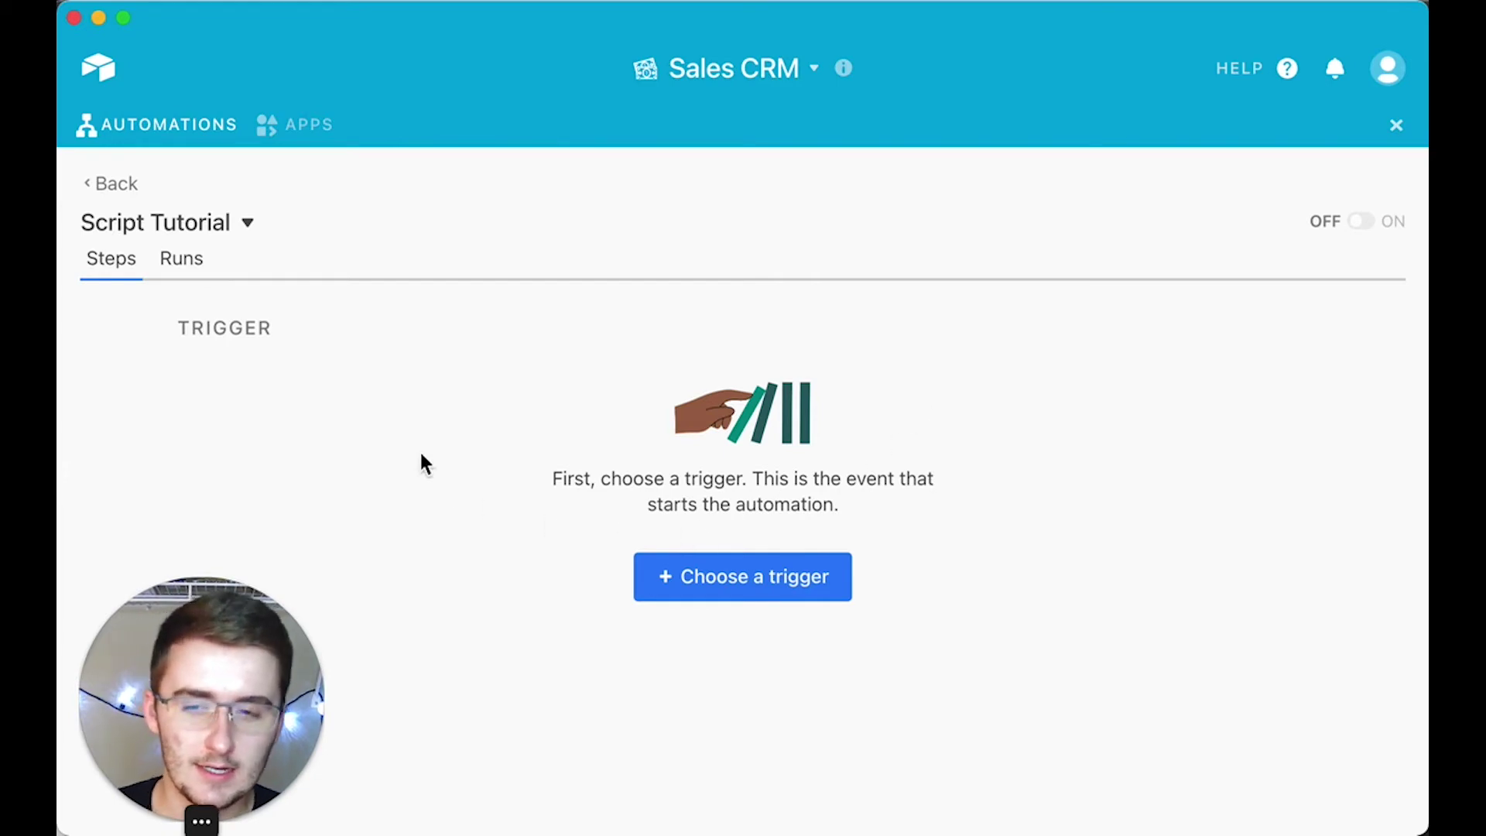
# Browse the trigger picker's record, Google Forms, Google Sheets and Outlook triggers.
pyautogui.click(732, 586)
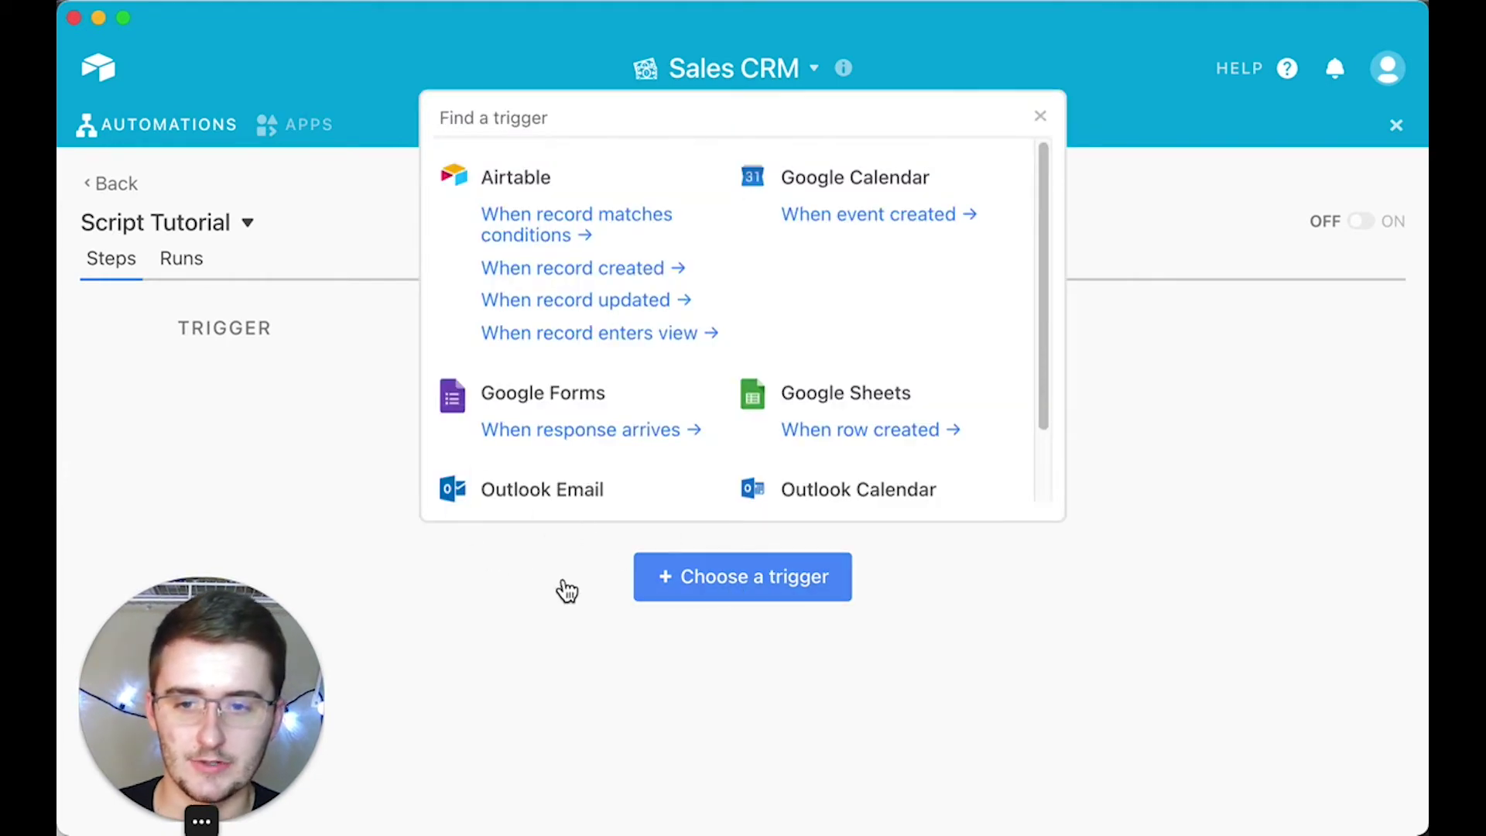
pyautogui.scroll(-2, 573, 406)
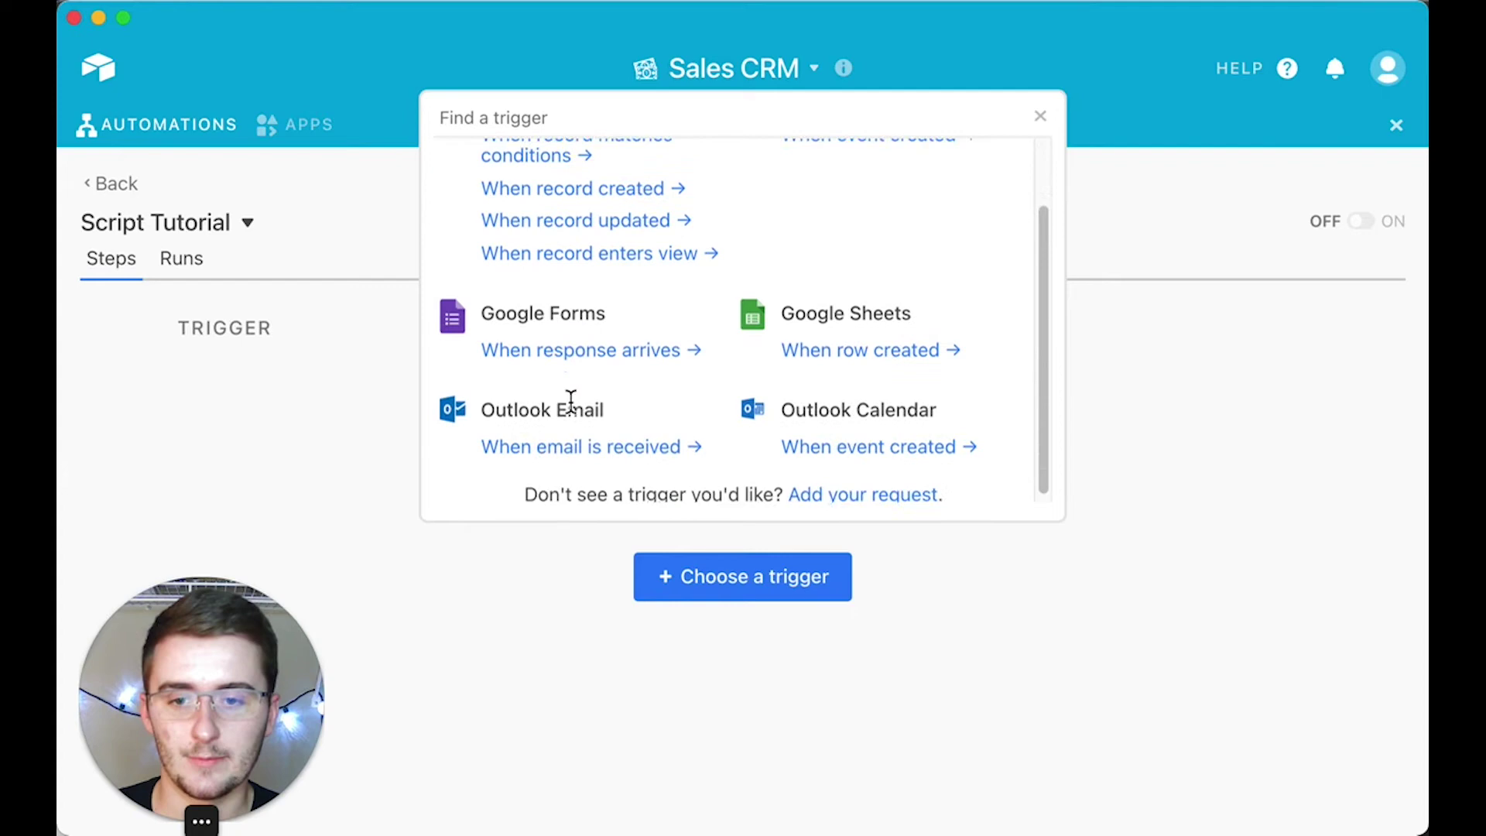
pyautogui.scroll(3, 572, 403)
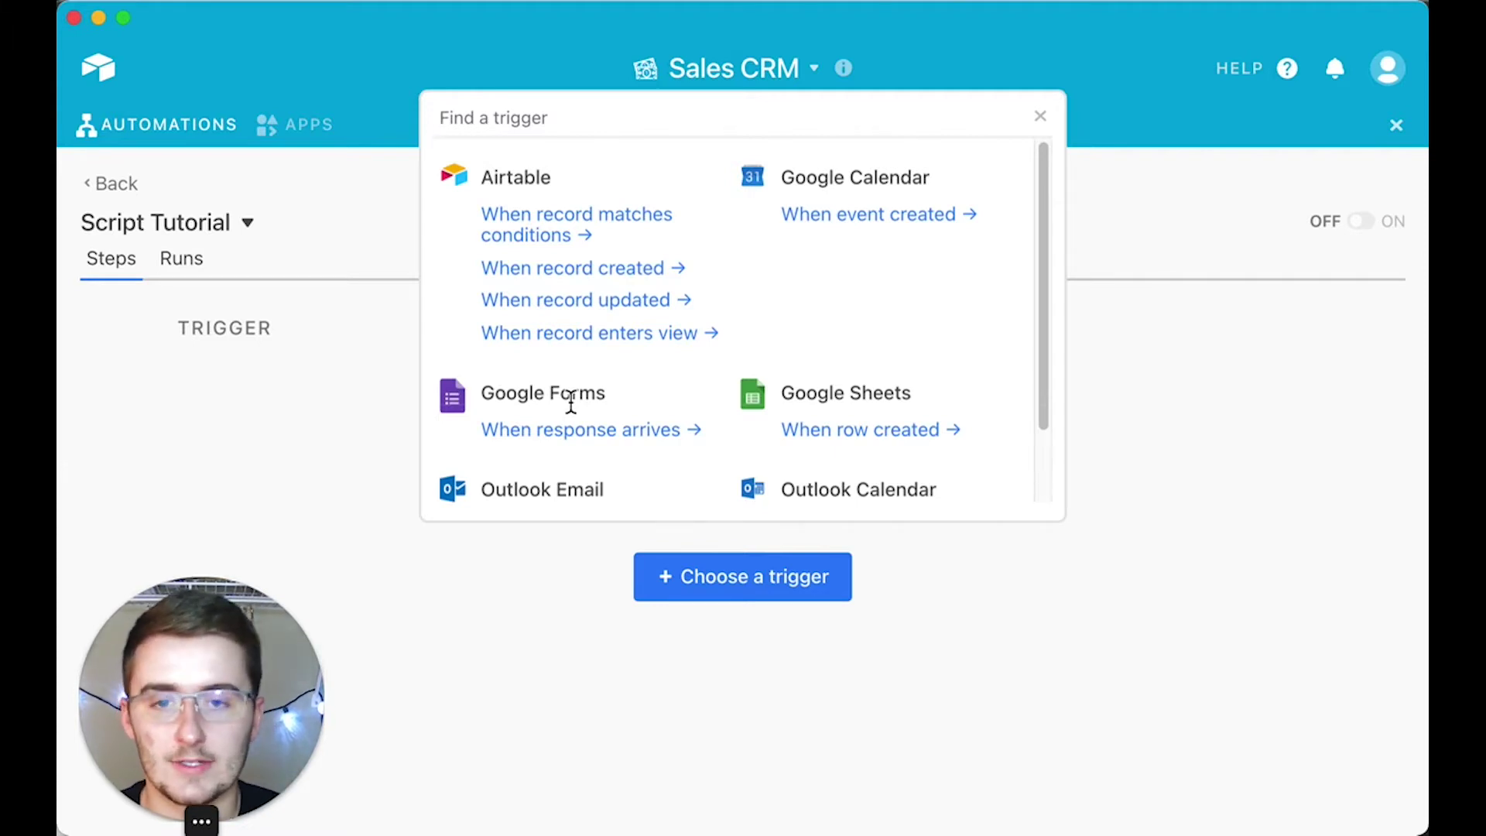
pyautogui.scroll(-2, 570, 403)
pyautogui.scroll(2, 571, 402)
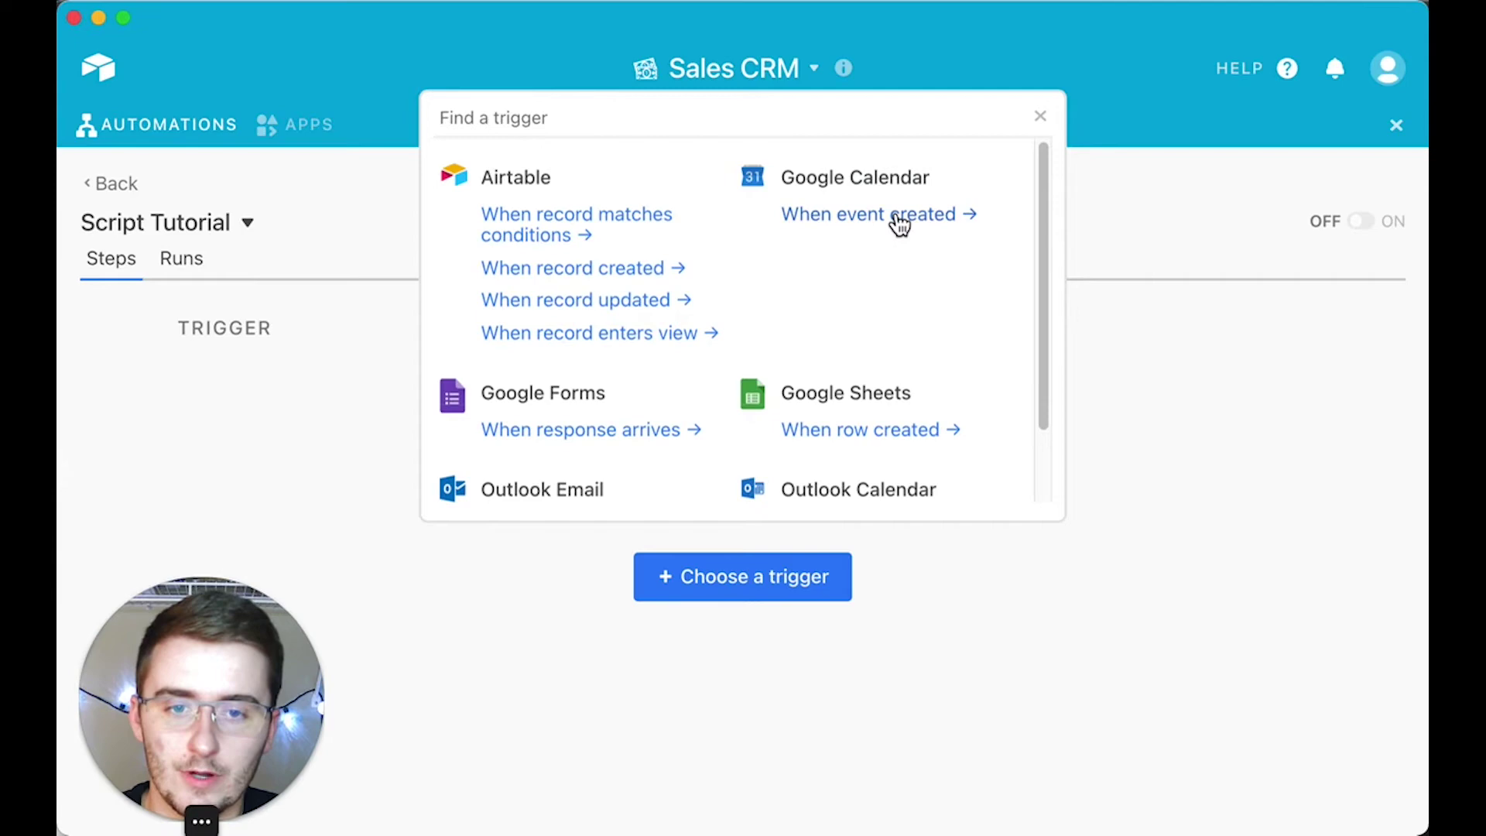
pyautogui.scroll(-1, 870, 325)
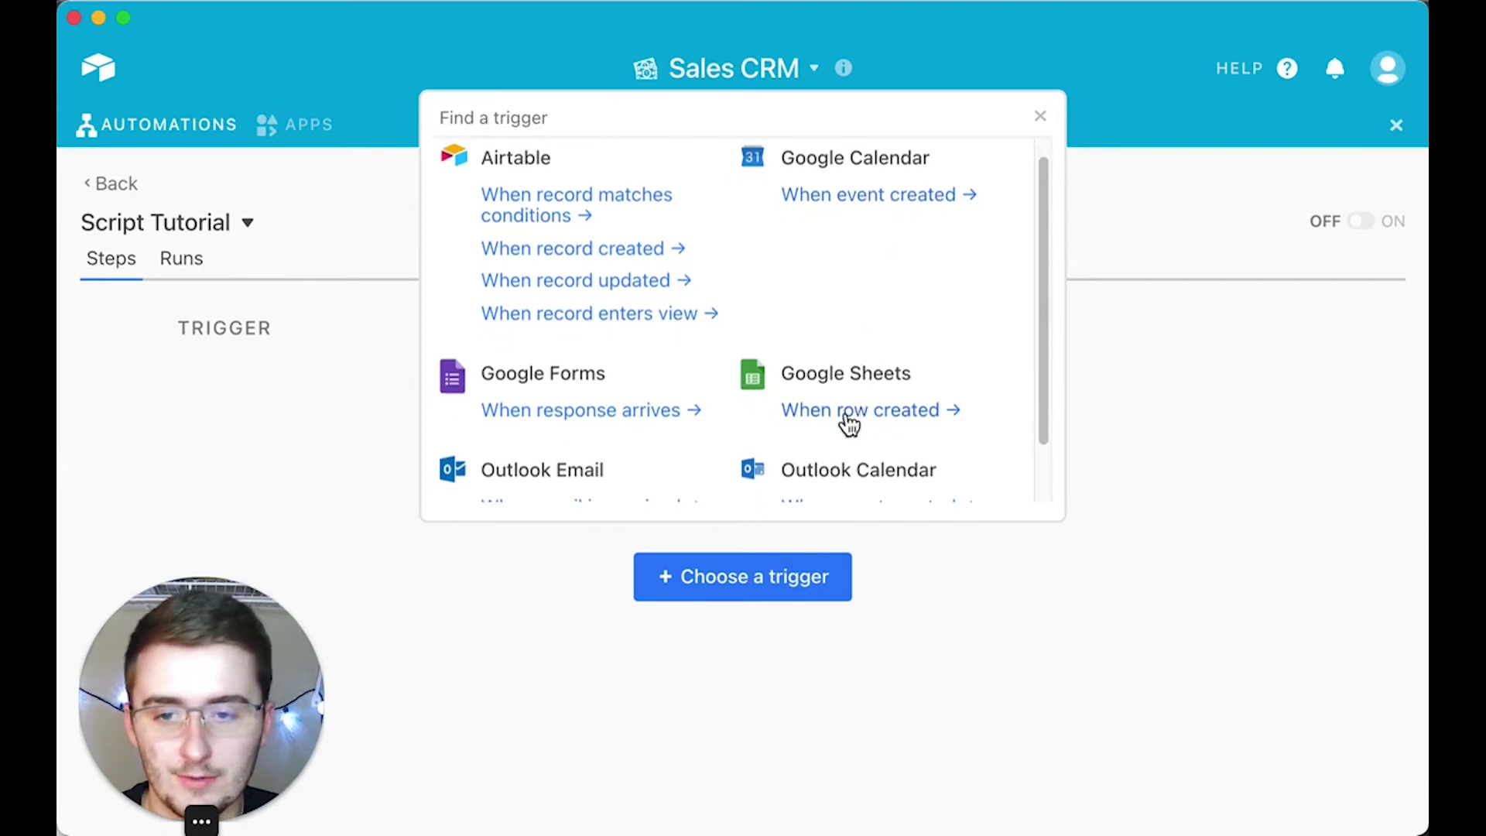
pyautogui.scroll(-1, 849, 422)
pyautogui.scroll(-1, 849, 422)
pyautogui.scroll(-2, 522, 390)
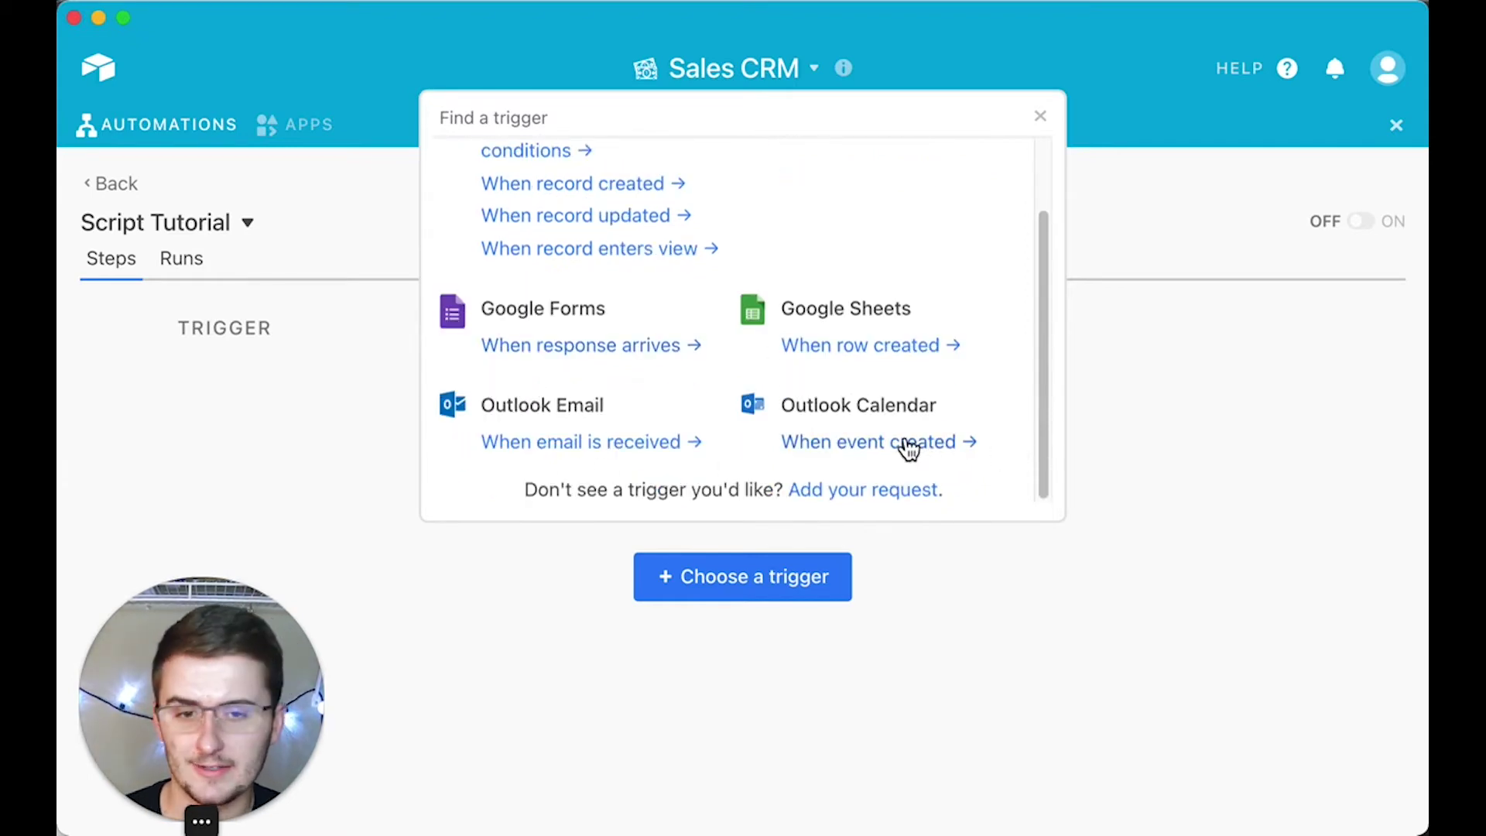
pyautogui.scroll(1, 909, 448)
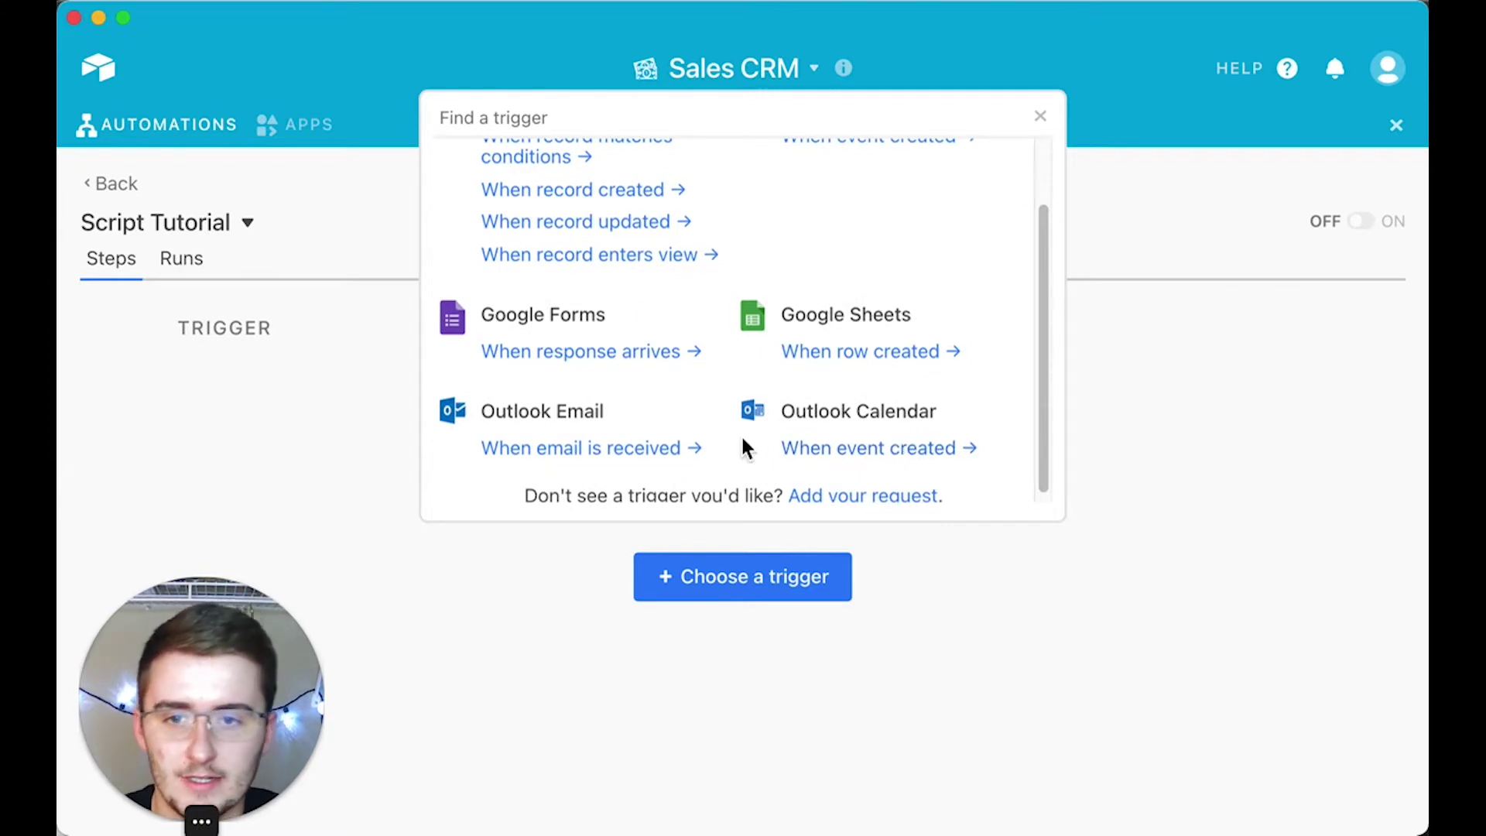
pyautogui.scroll(1, 743, 439)
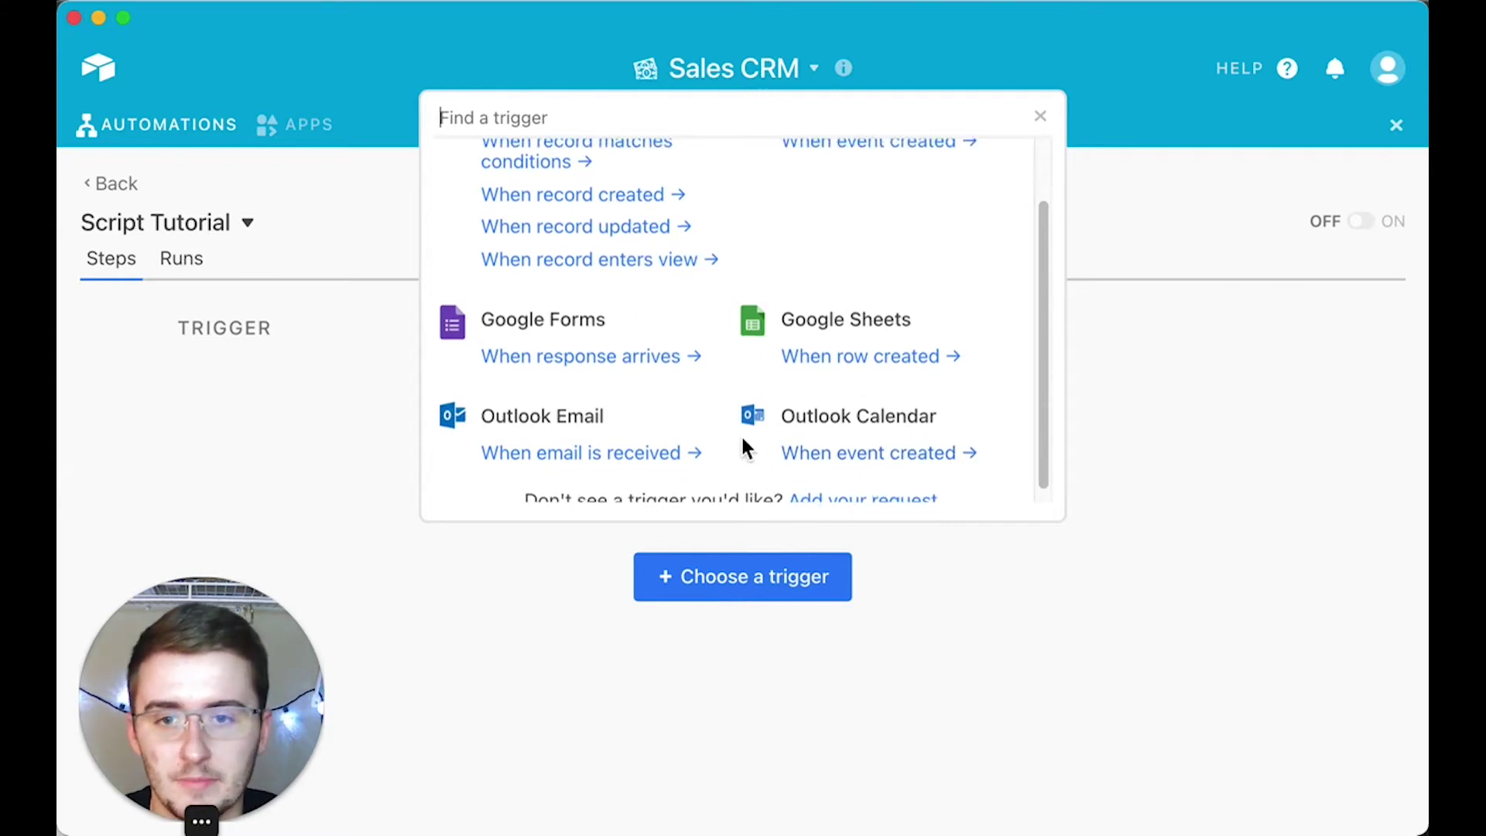
# Set the trigger to 'When a record is created' on the Contacts table.
pyautogui.click(529, 203)
pyautogui.click(368, 472)
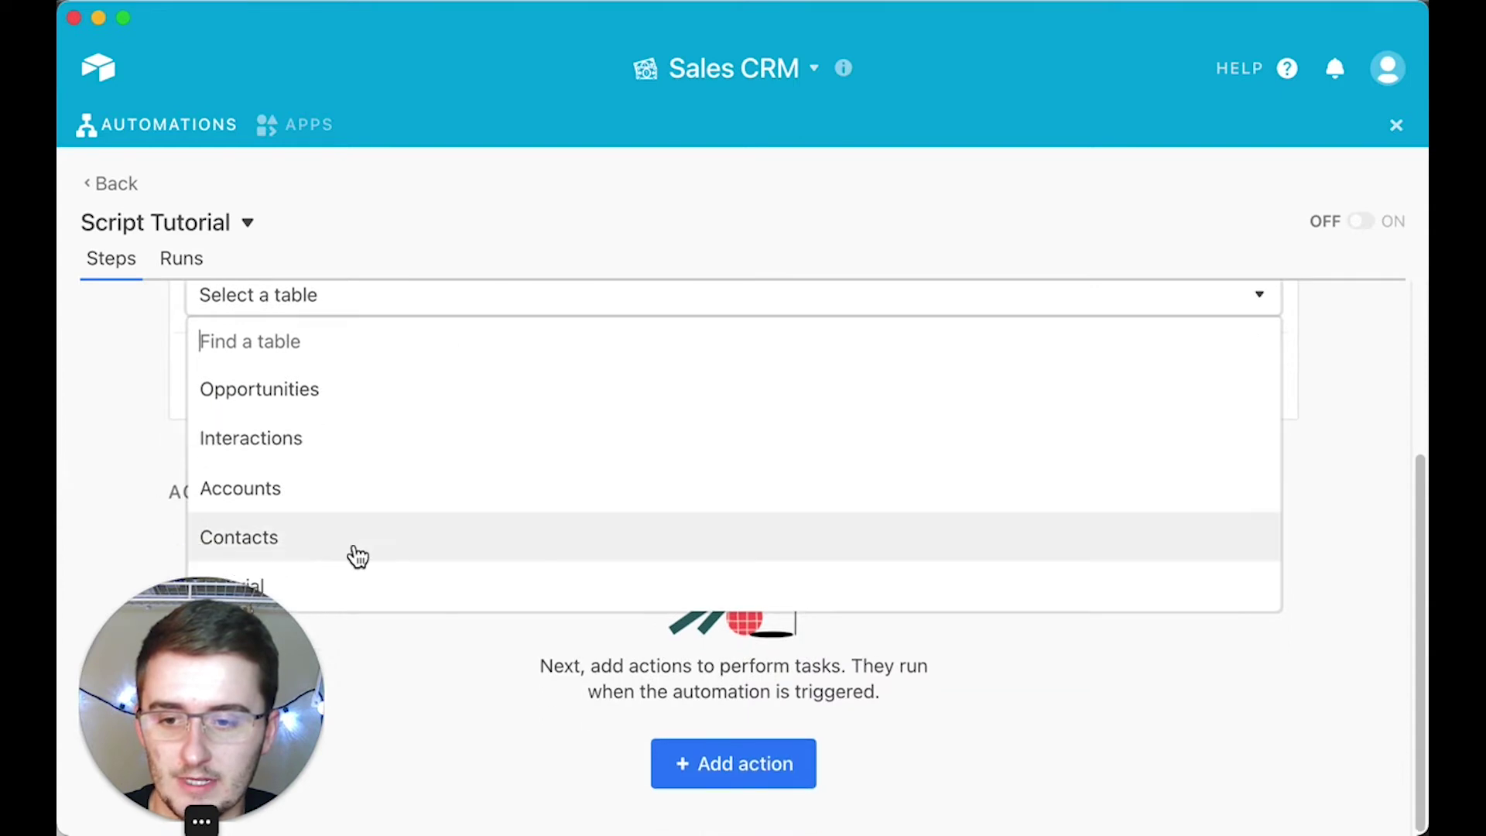
pyautogui.click(311, 547)
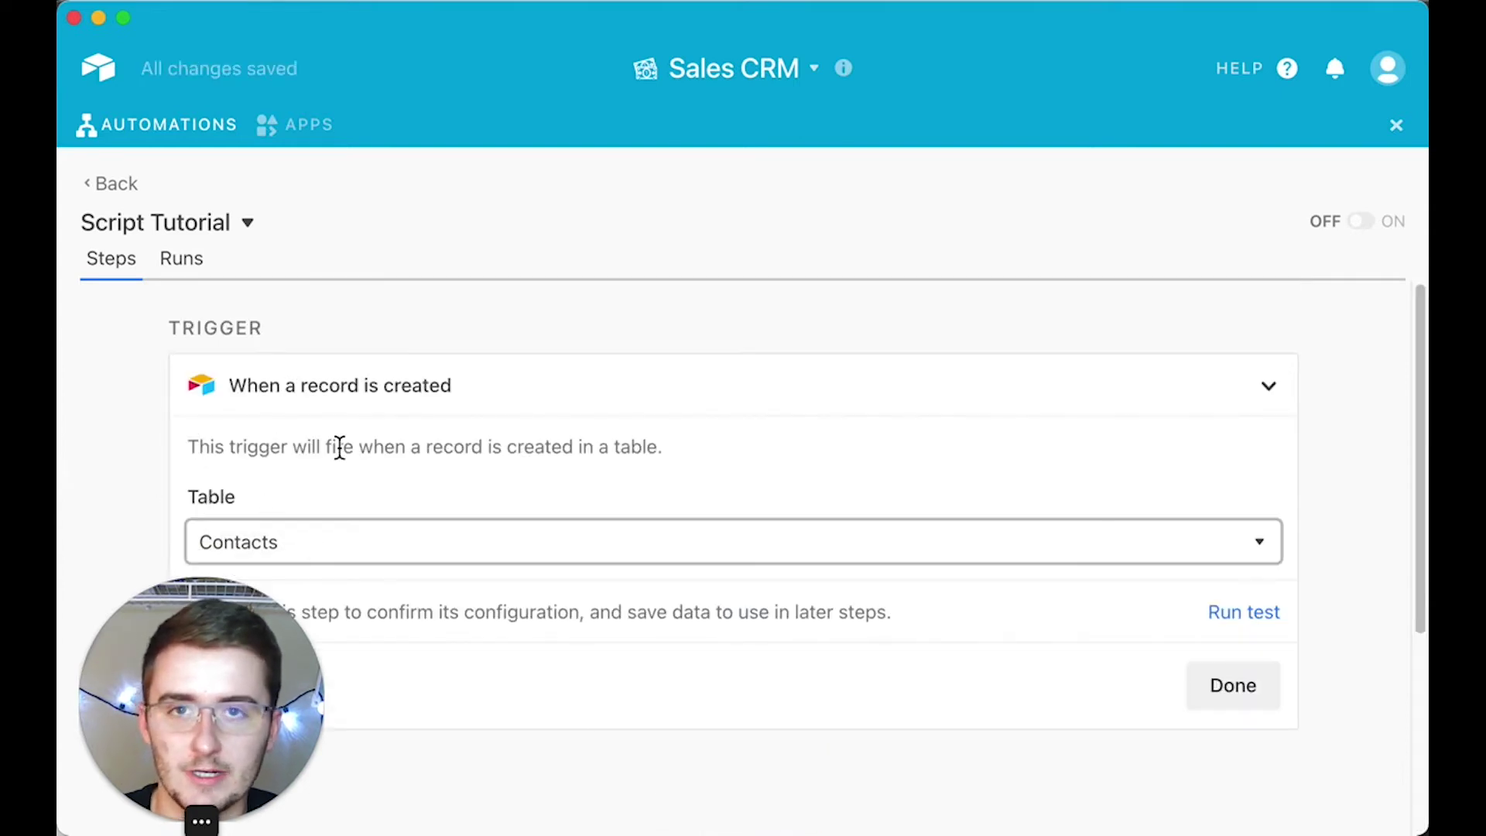
pyautogui.scroll(-3, 464, 459)
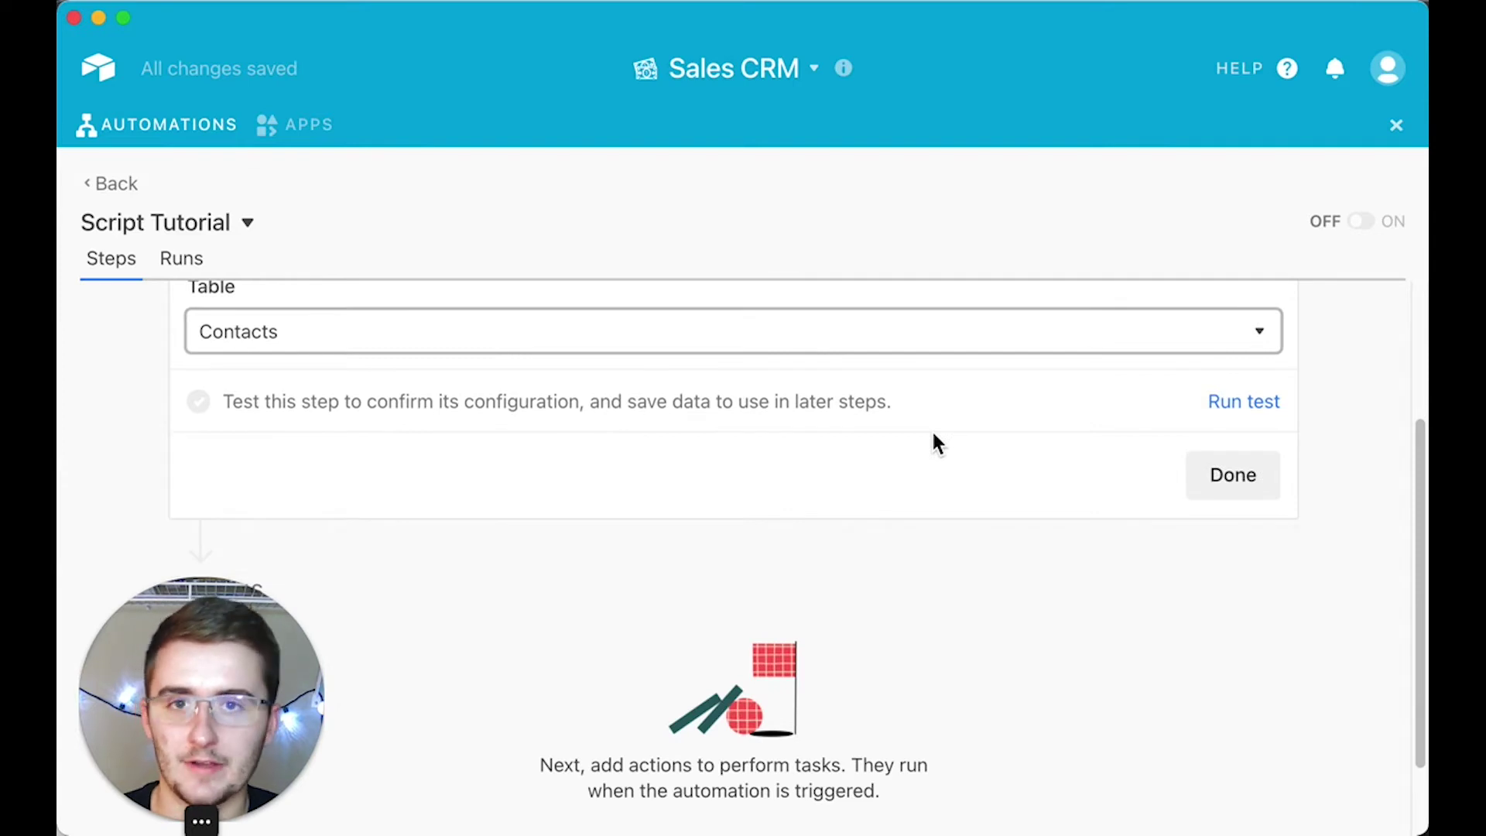
# Test the record-created trigger and finish its setup.
pyautogui.click(1226, 418)
pyautogui.scroll(5, 968, 461)
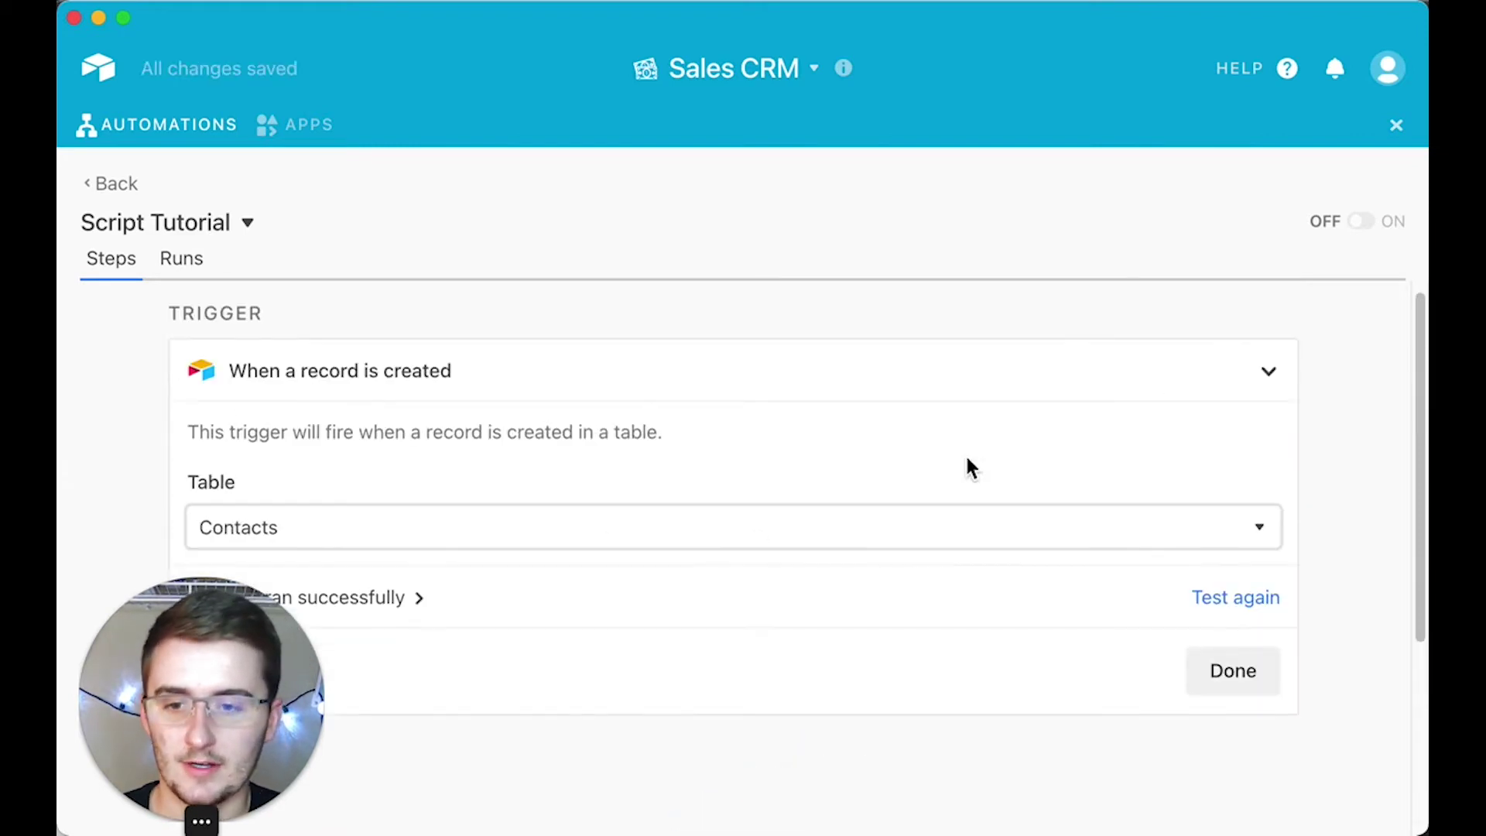
pyautogui.scroll(-1, 968, 464)
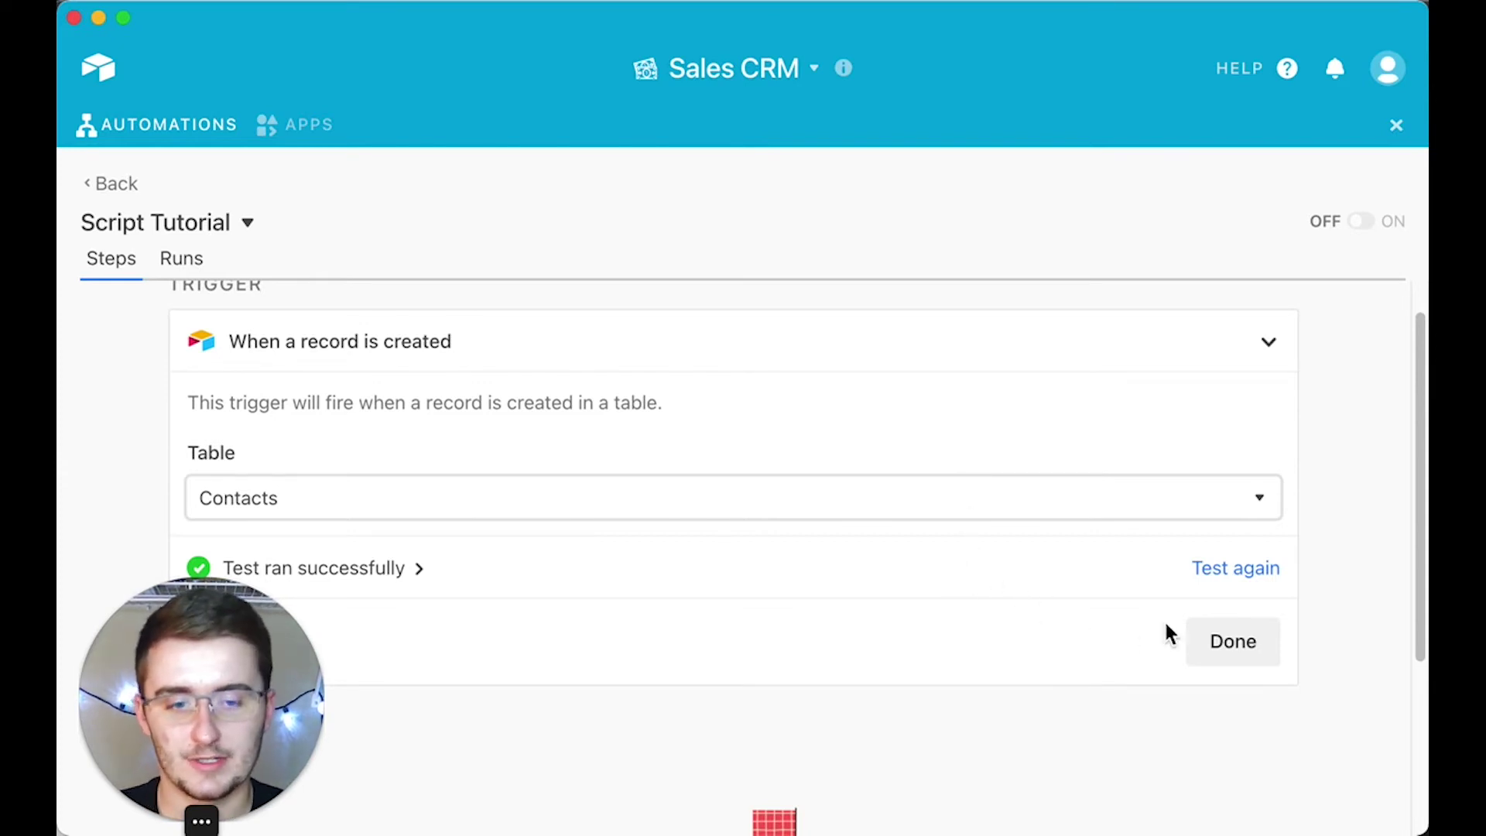
pyautogui.click(1233, 652)
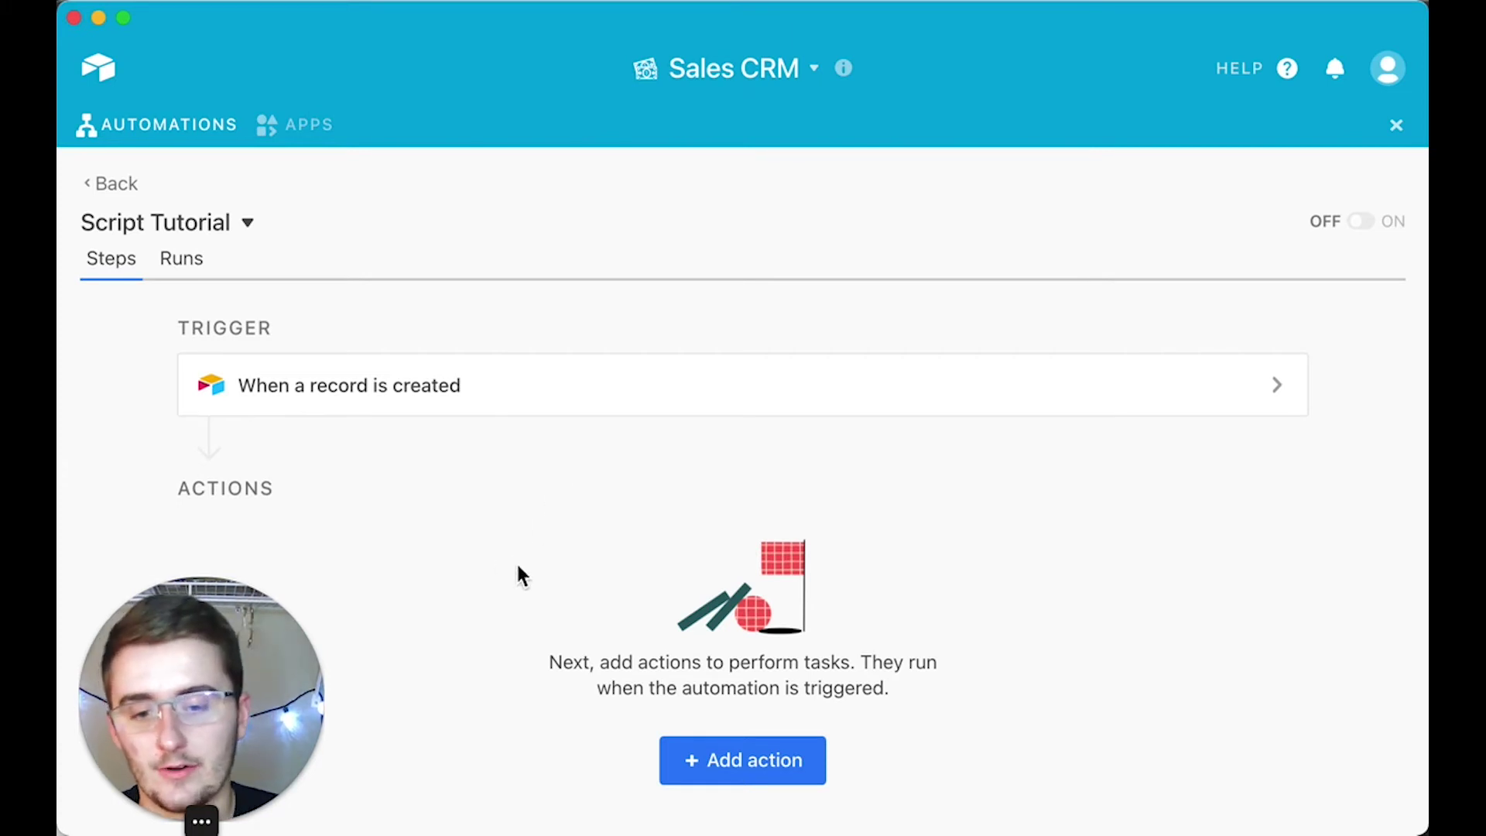
# Add a Run script action and test its default script, logging 'Hello, Sales CRM!'.
pyautogui.click(700, 768)
pyautogui.click(726, 763)
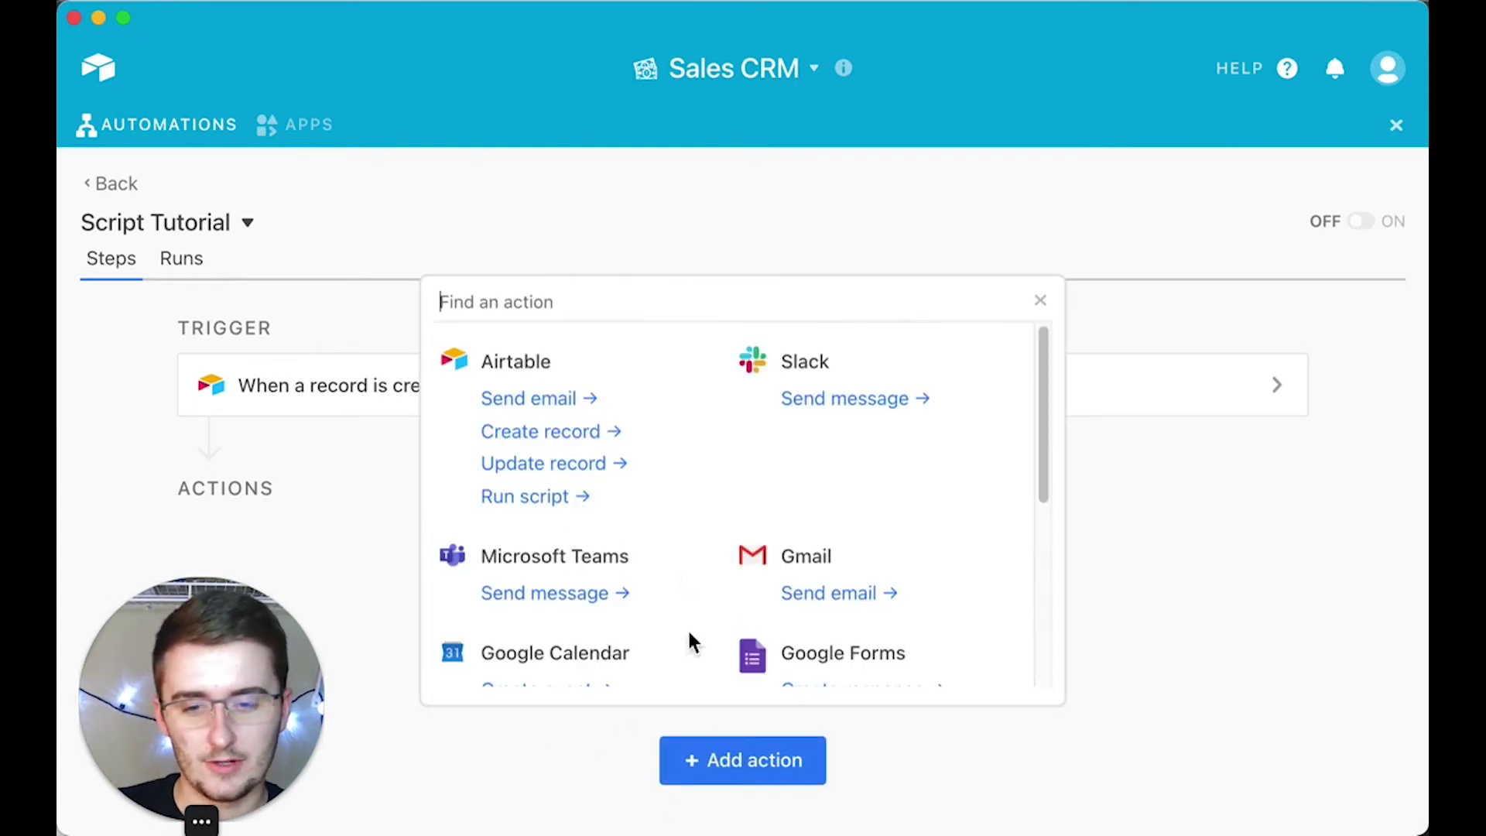
pyautogui.click(534, 498)
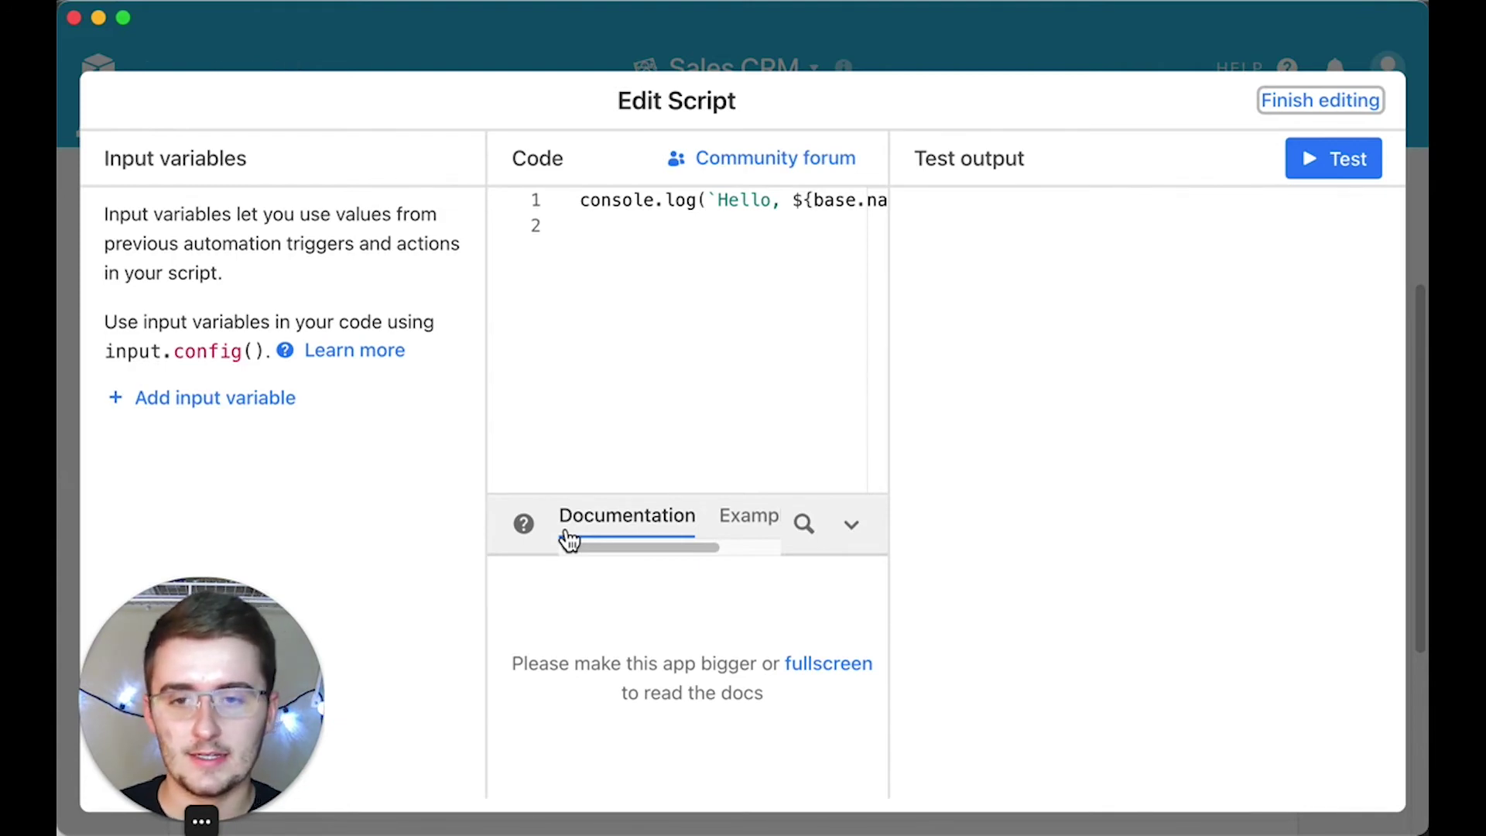
pyautogui.click(701, 233)
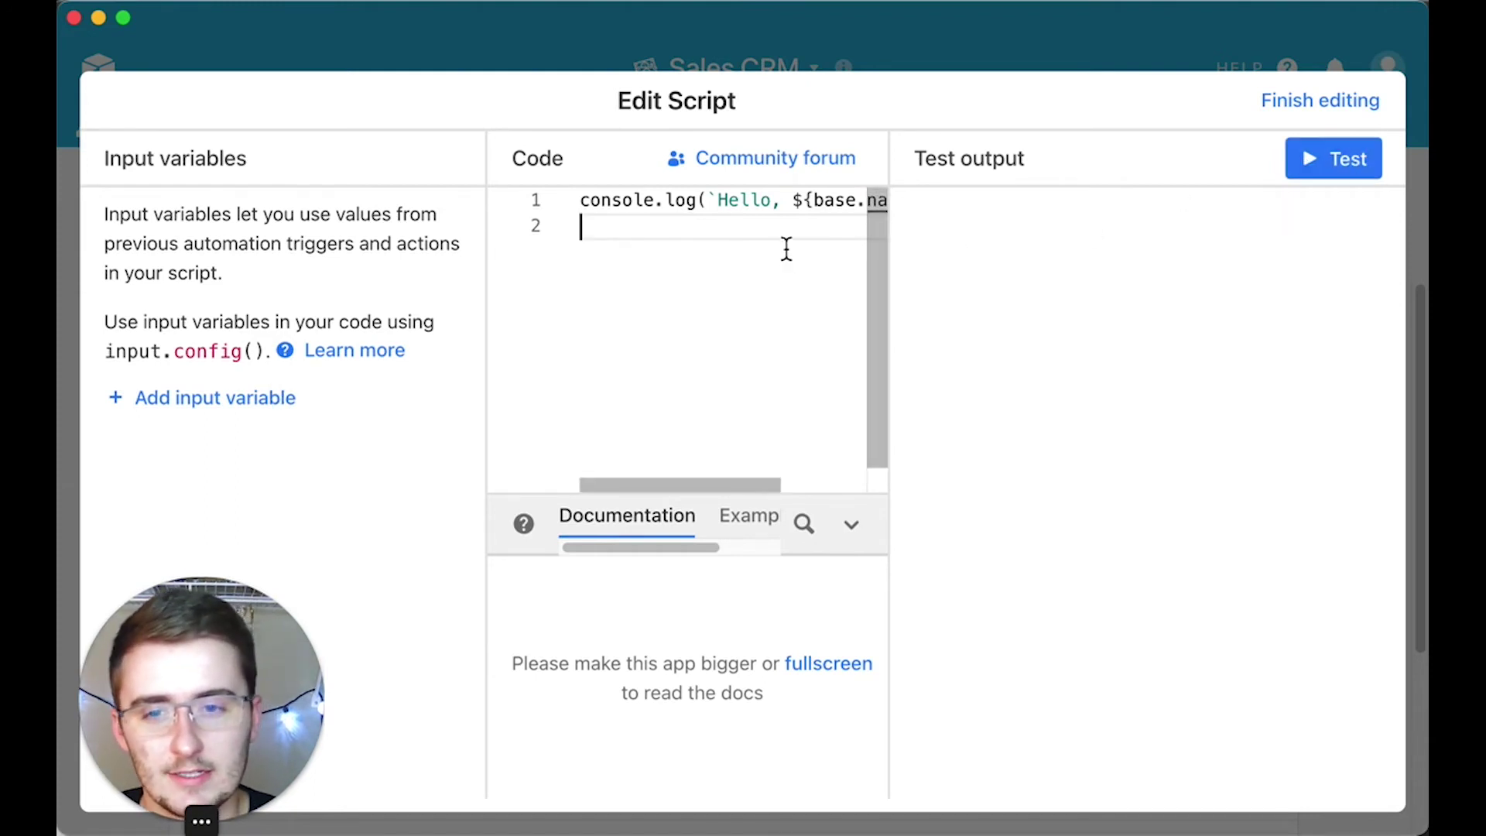
pyautogui.click(1336, 177)
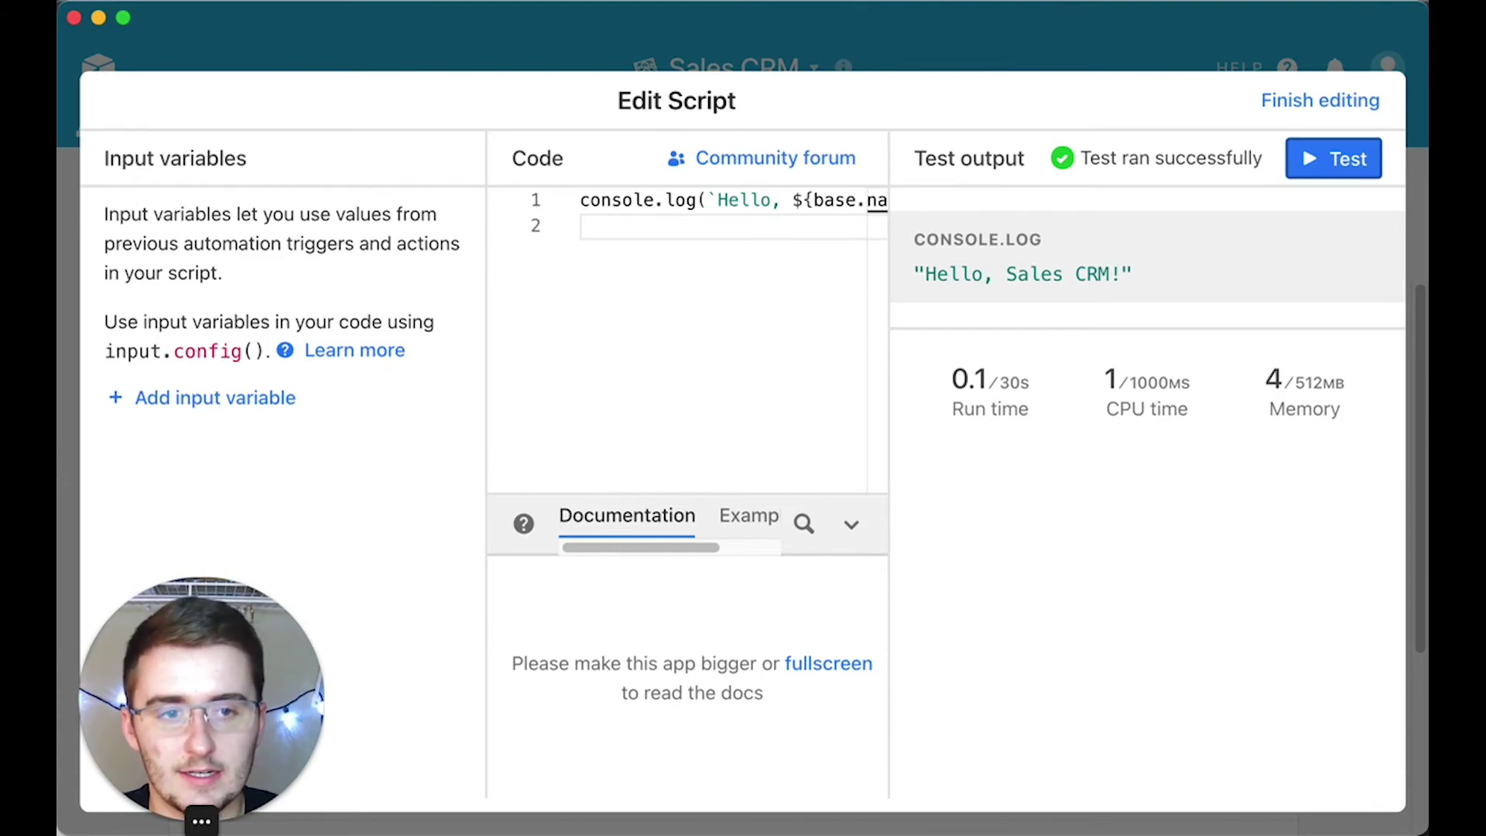
# Finish the Run script step and switch the Script Tutorial automation ON.
pyautogui.click(1316, 101)
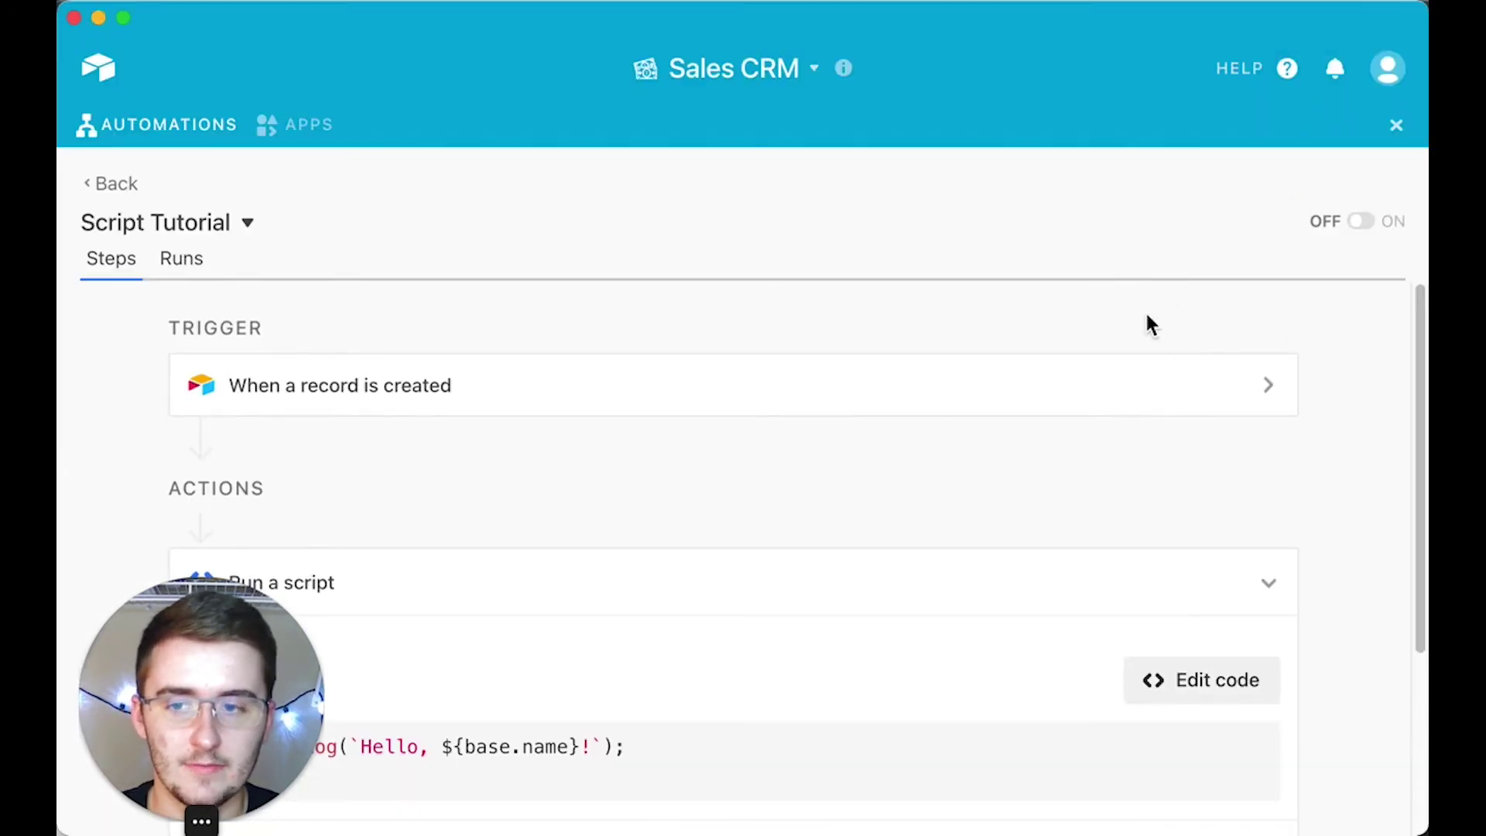
pyautogui.scroll(-5, 1280, 462)
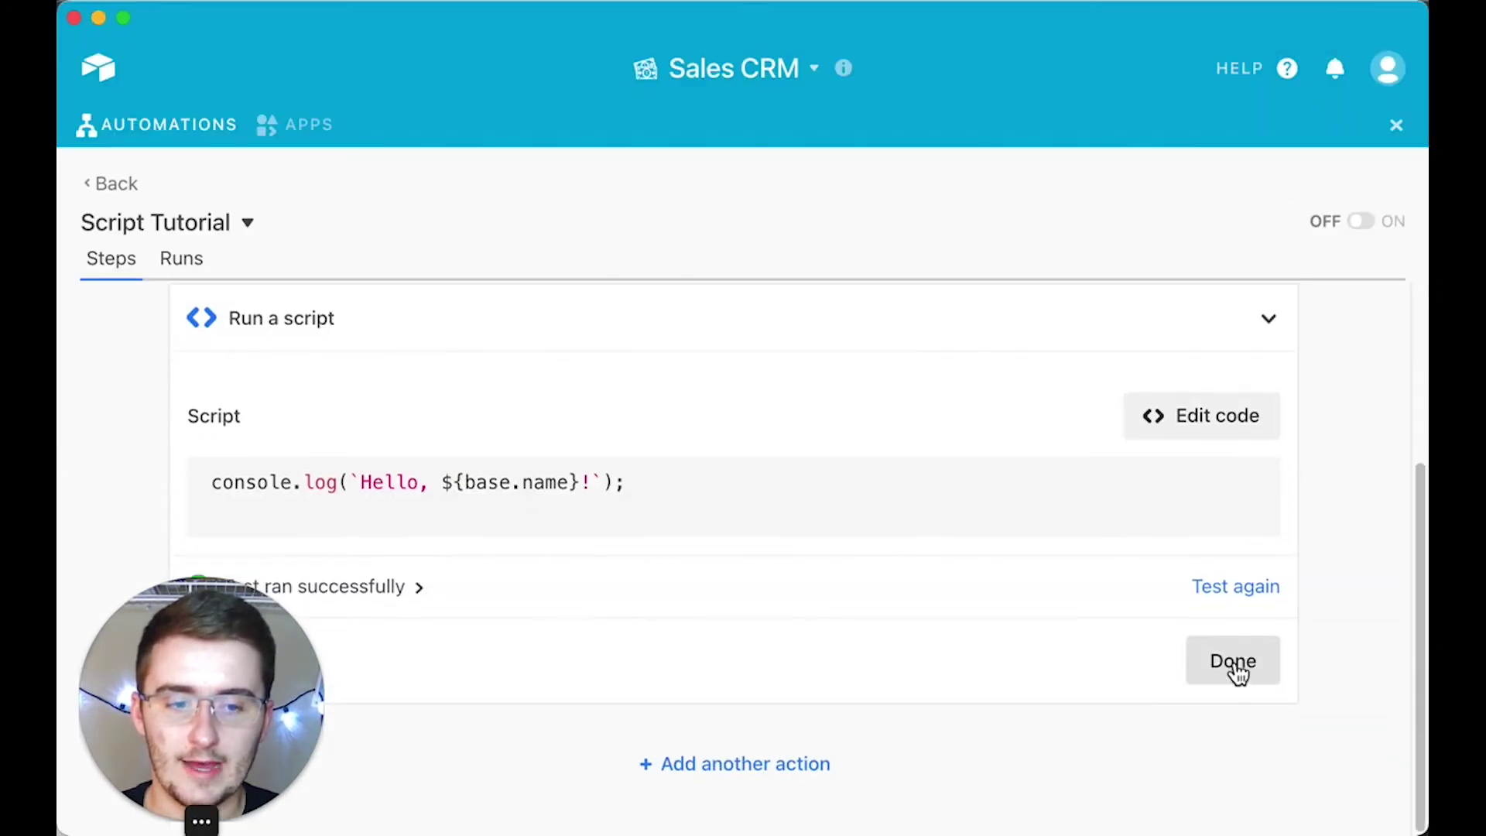
pyautogui.click(1231, 666)
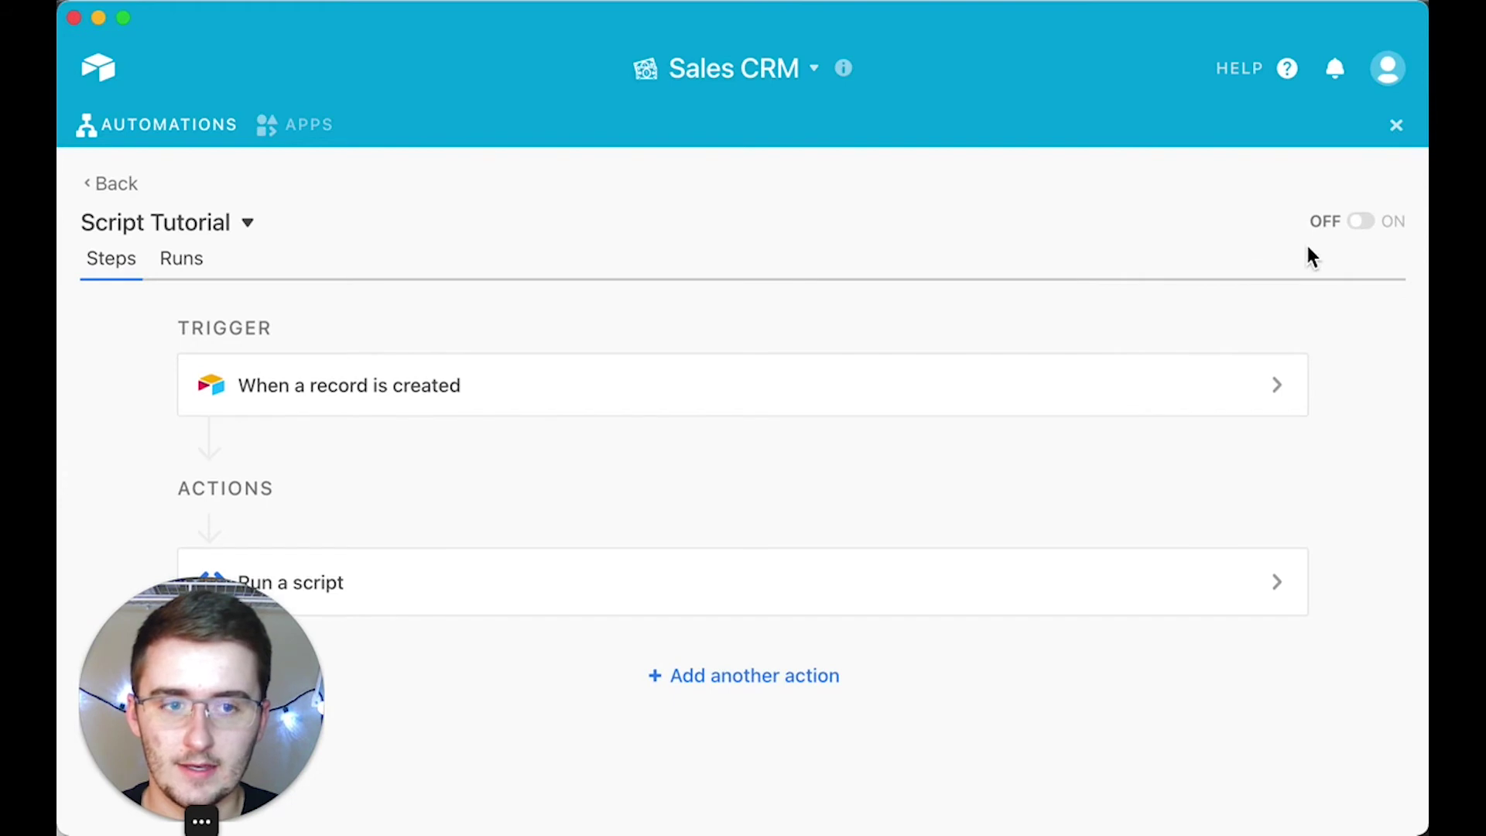
pyautogui.click(1364, 224)
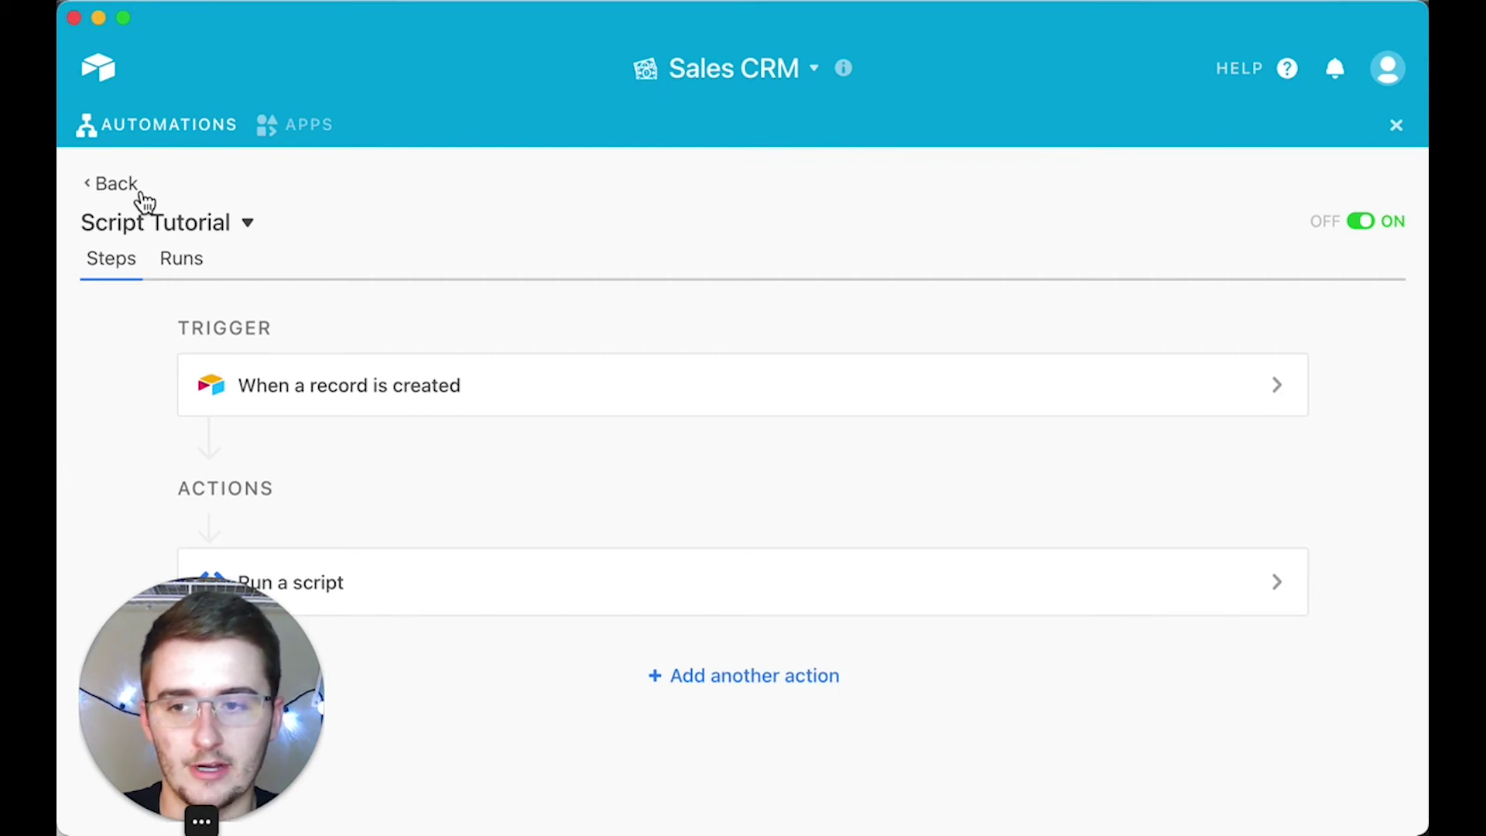
# On the apps dashboard, run Validate emails, finding 1 invalid email among 20 records.
pyautogui.click(116, 184)
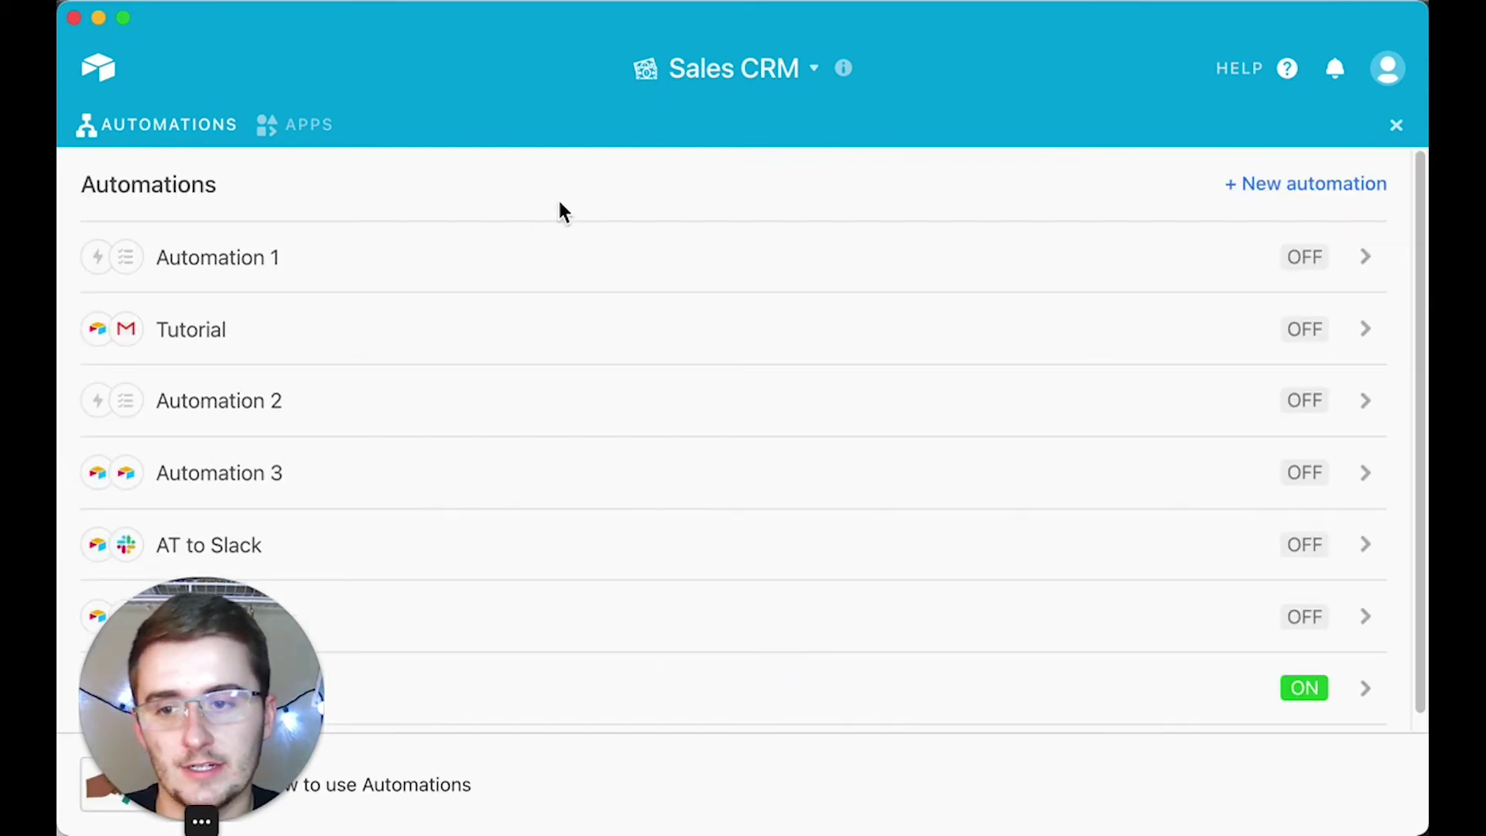
pyautogui.click(299, 138)
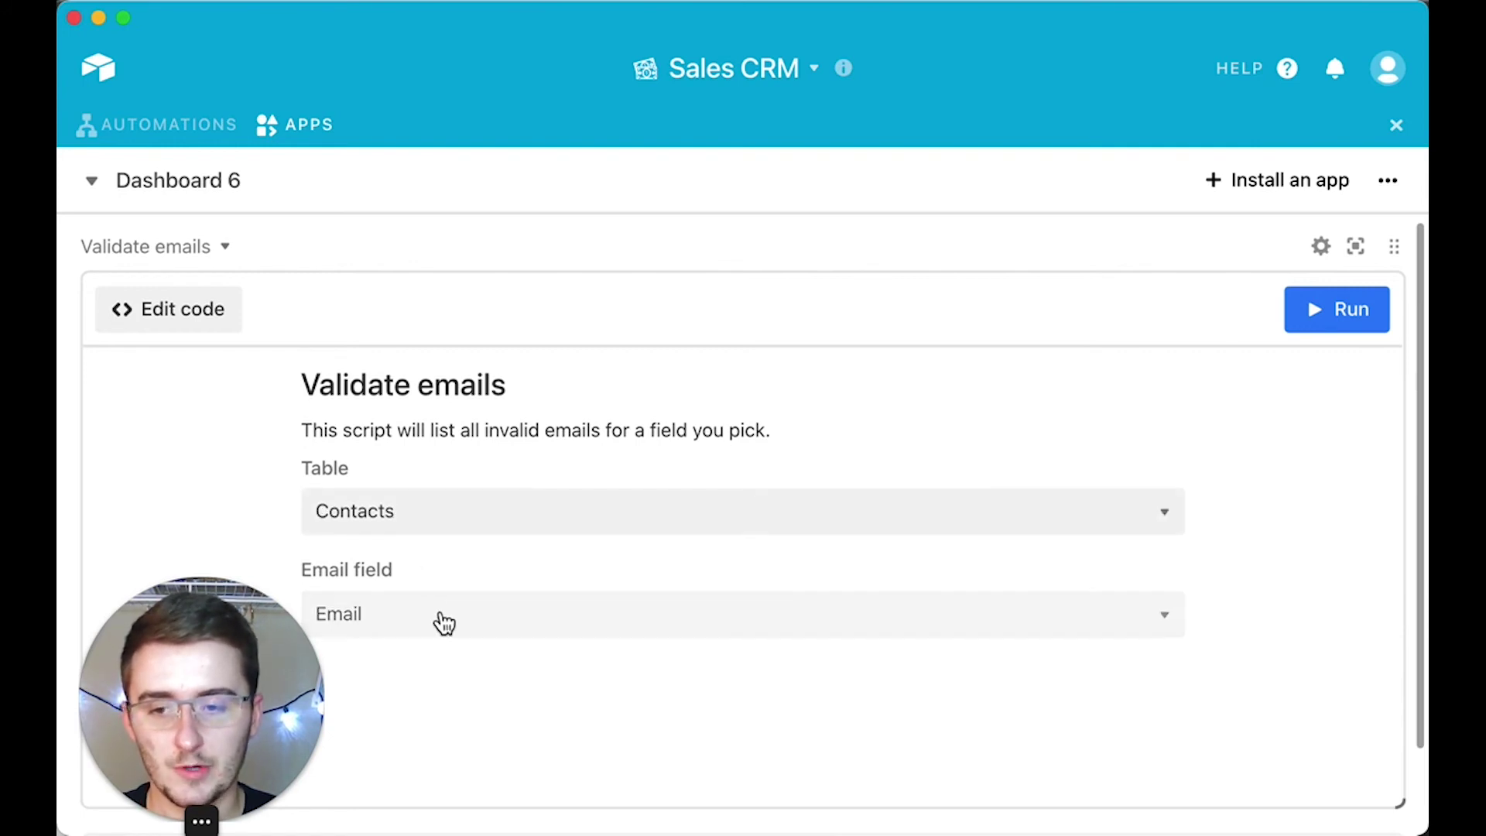
pyautogui.click(1344, 321)
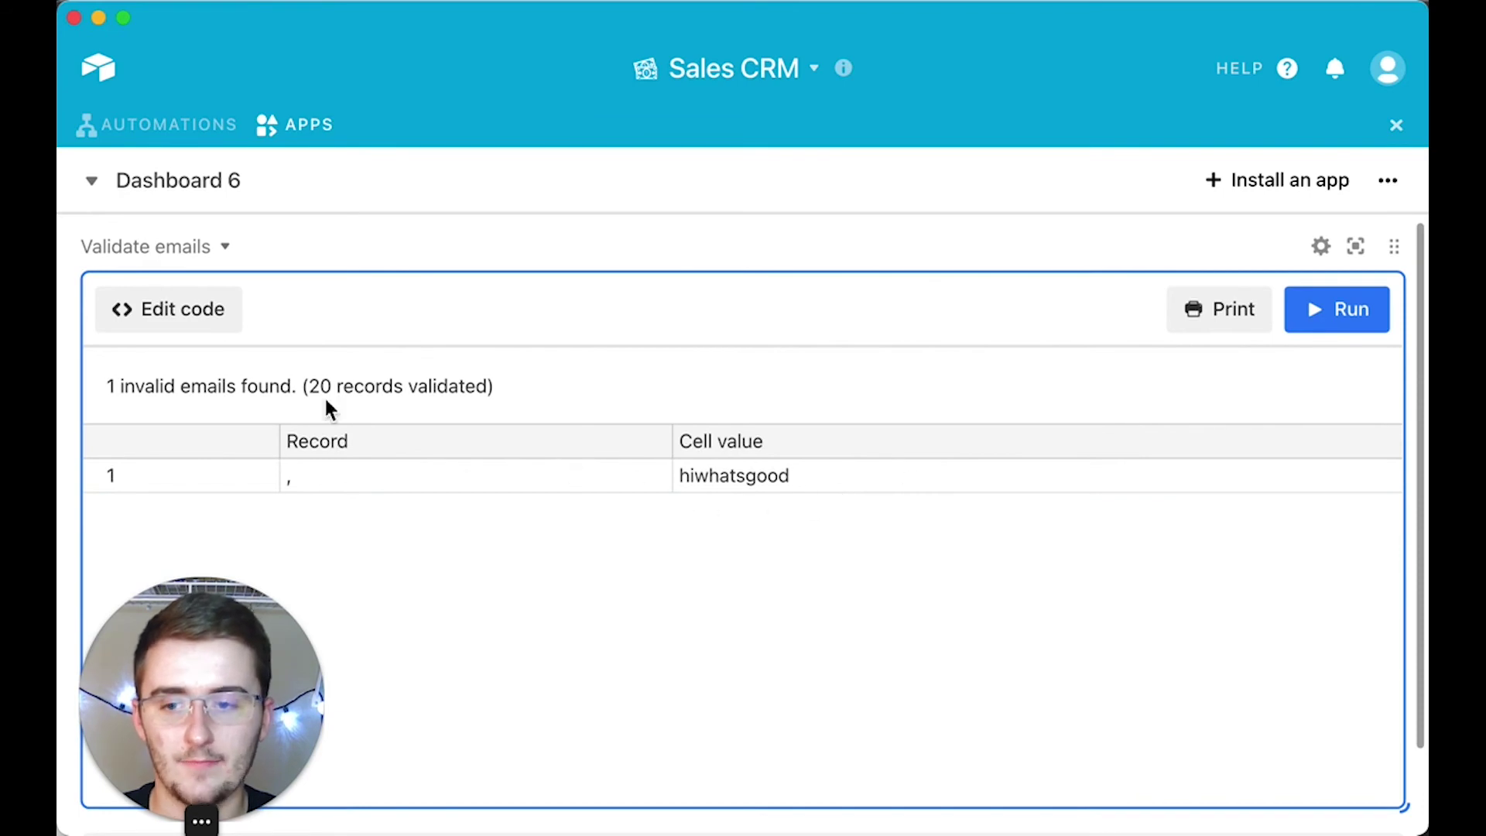
# Review the Validate emails script's code, then close the expanded view.
pyautogui.click(218, 329)
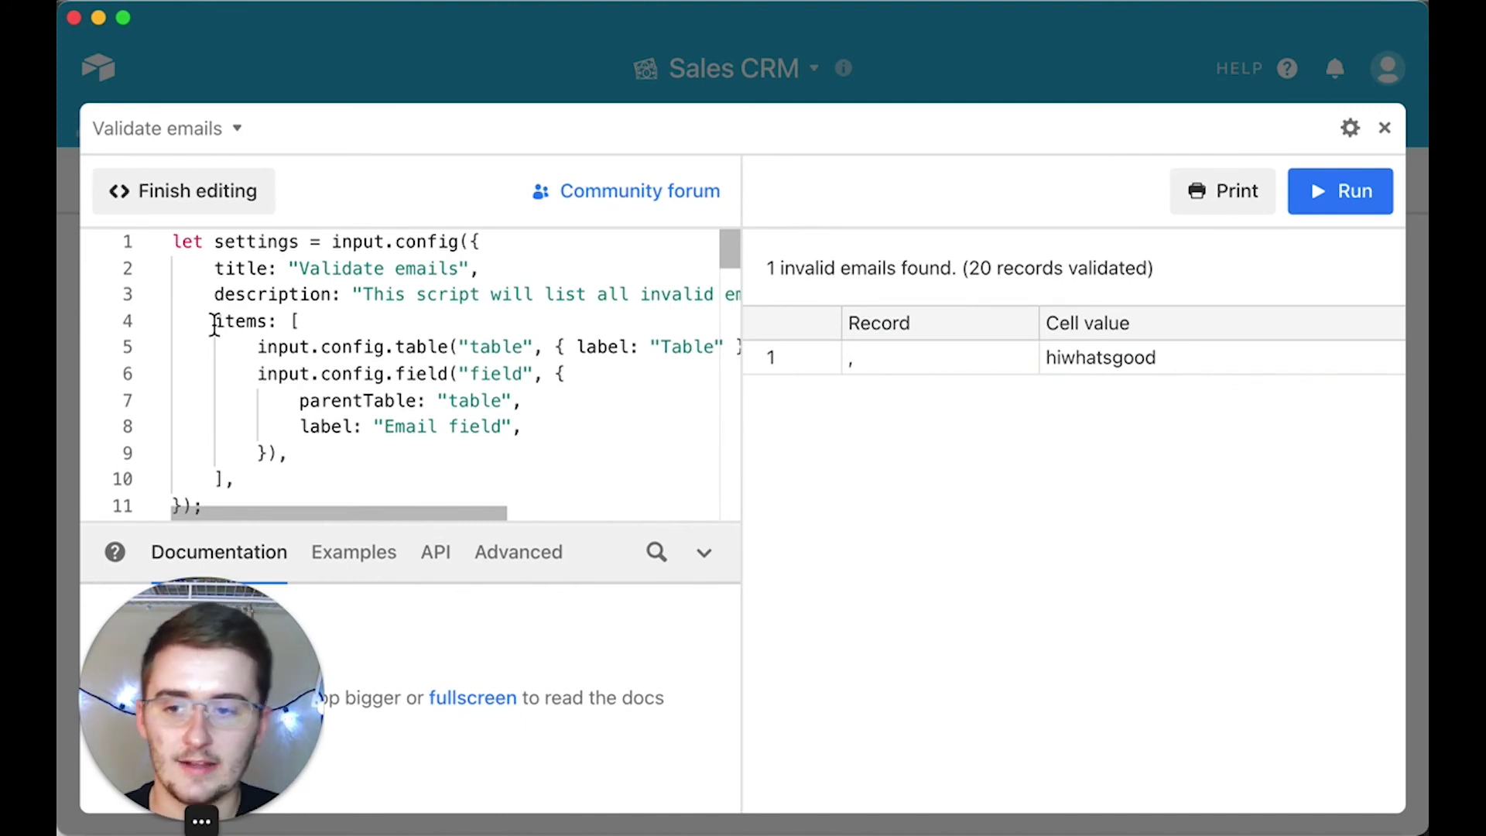
pyautogui.scroll(-10, 285, 408)
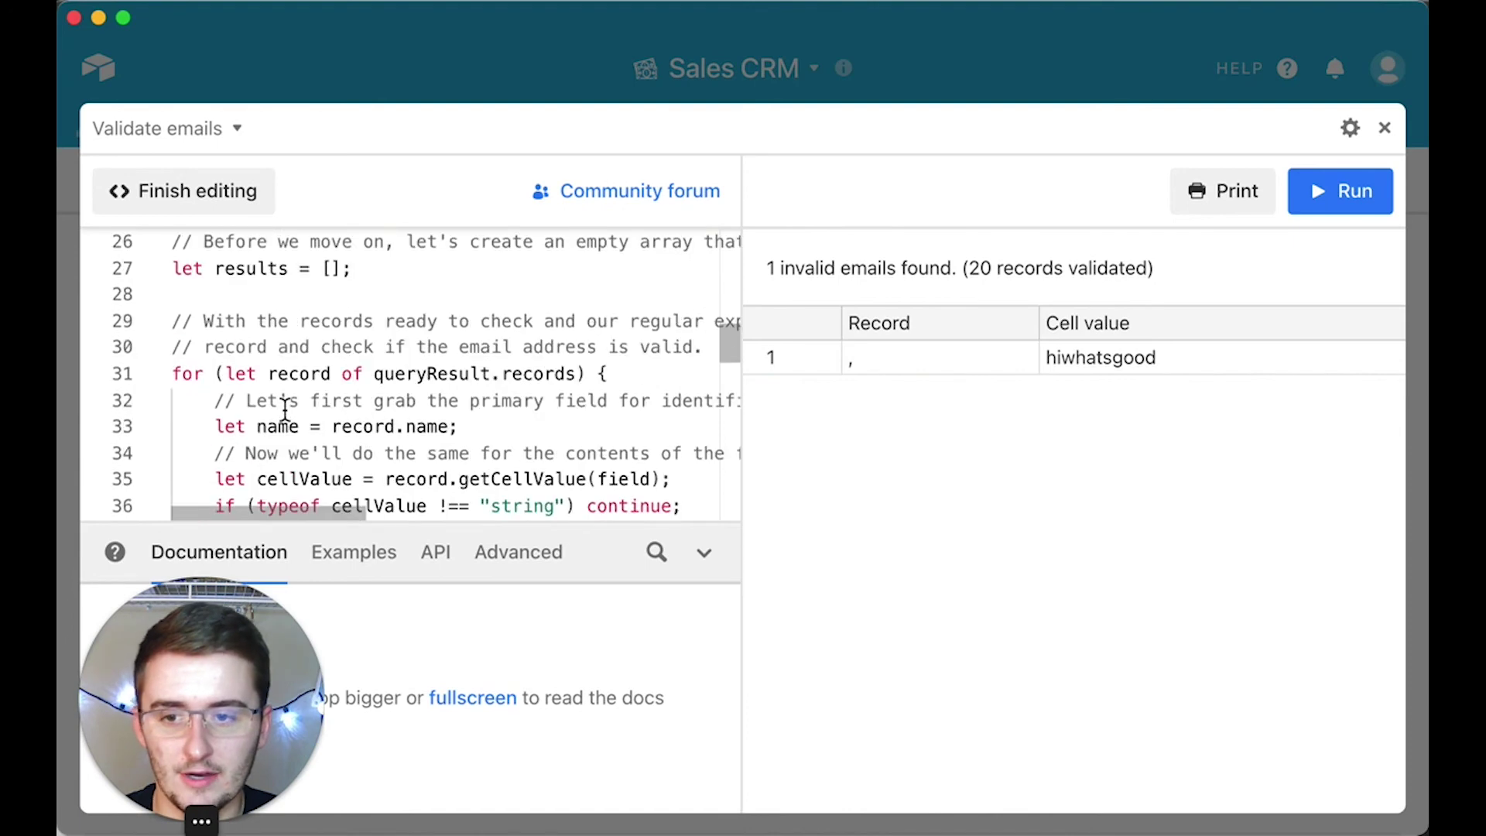
pyautogui.scroll(10, 285, 408)
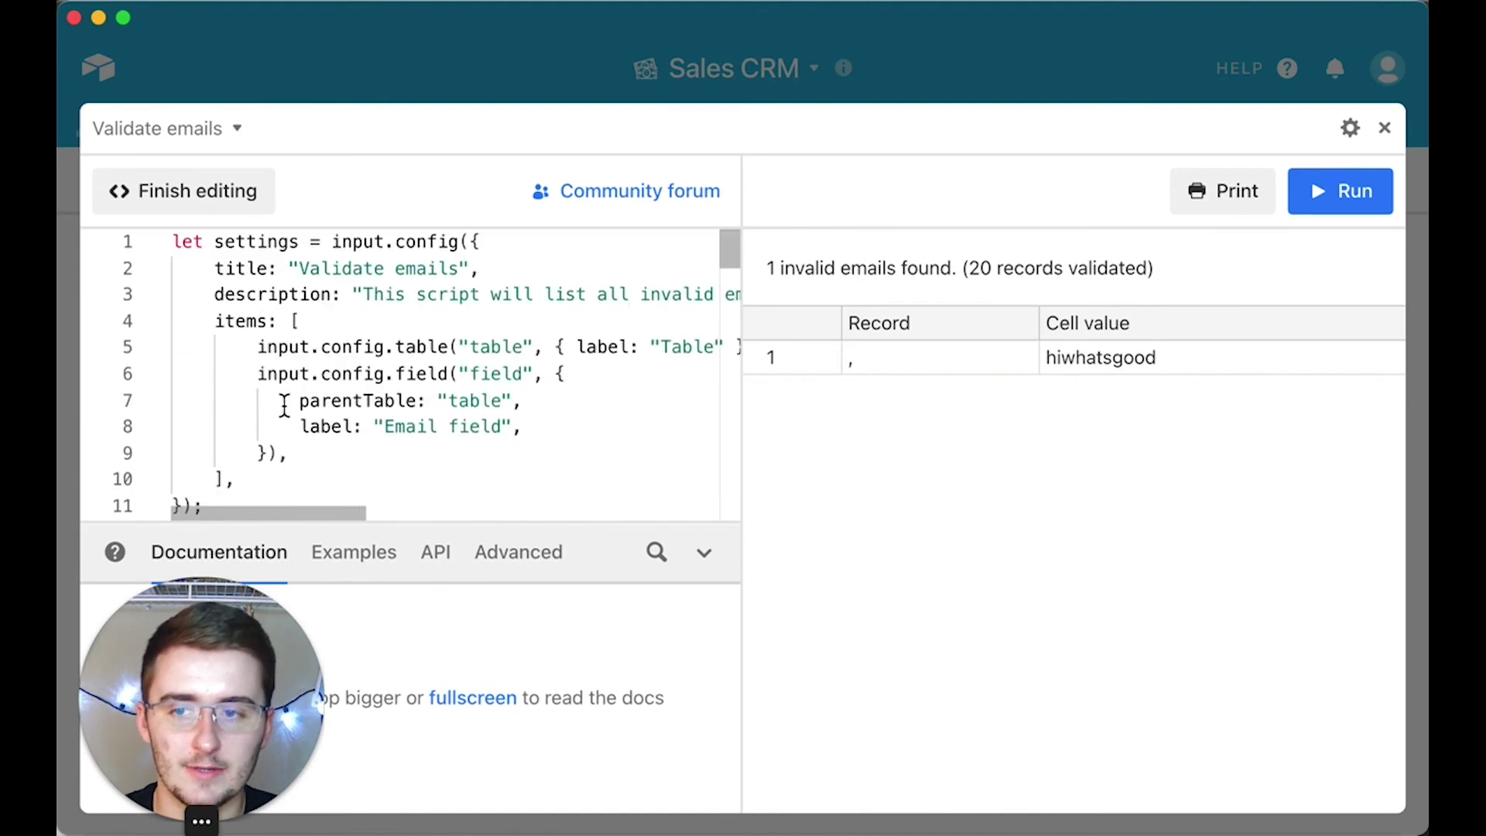
pyautogui.click(1386, 128)
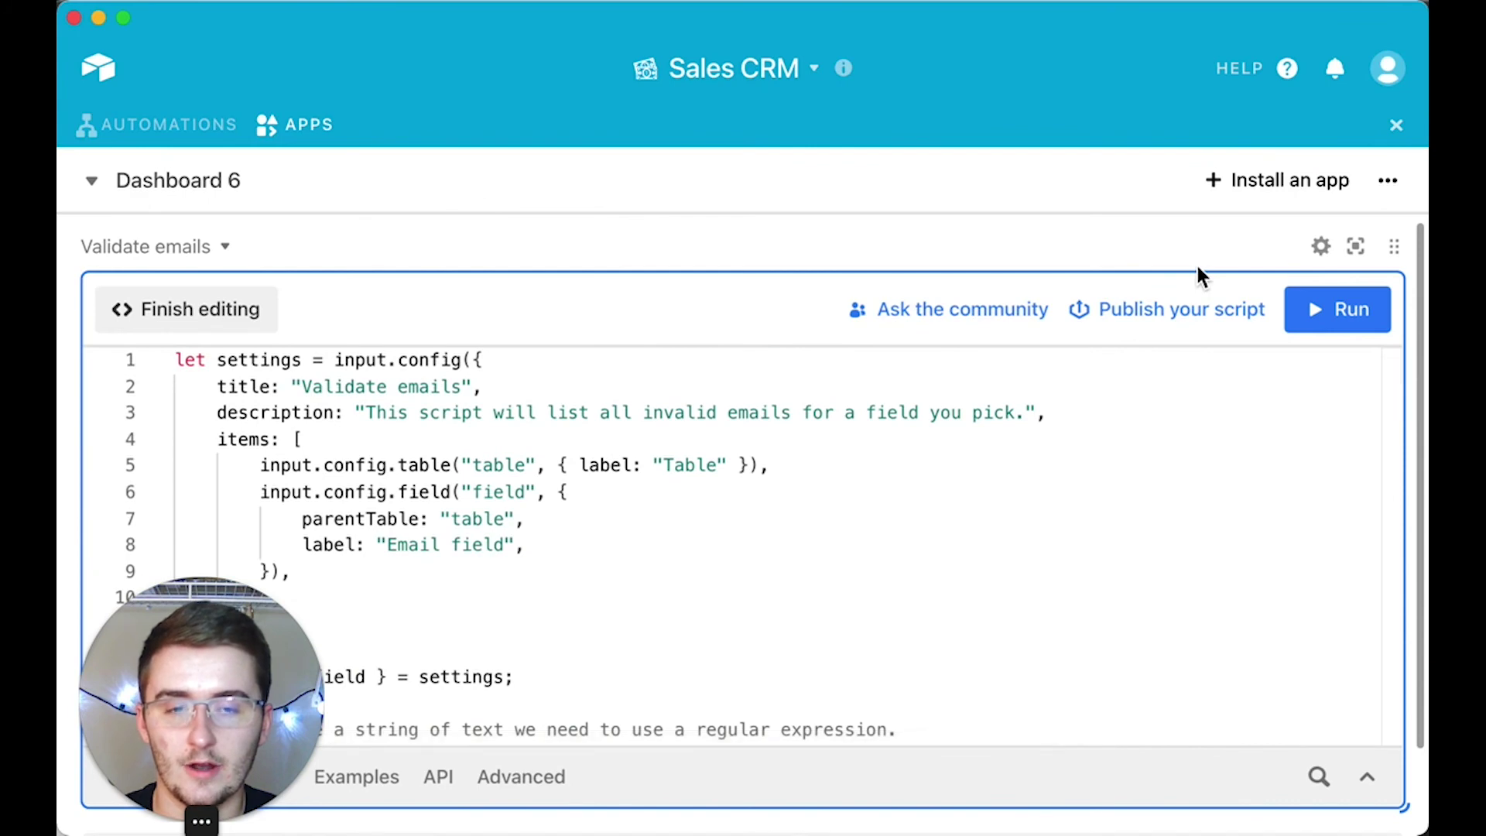
pyautogui.scroll(-2, 1196, 277)
pyautogui.scroll(2, 1196, 276)
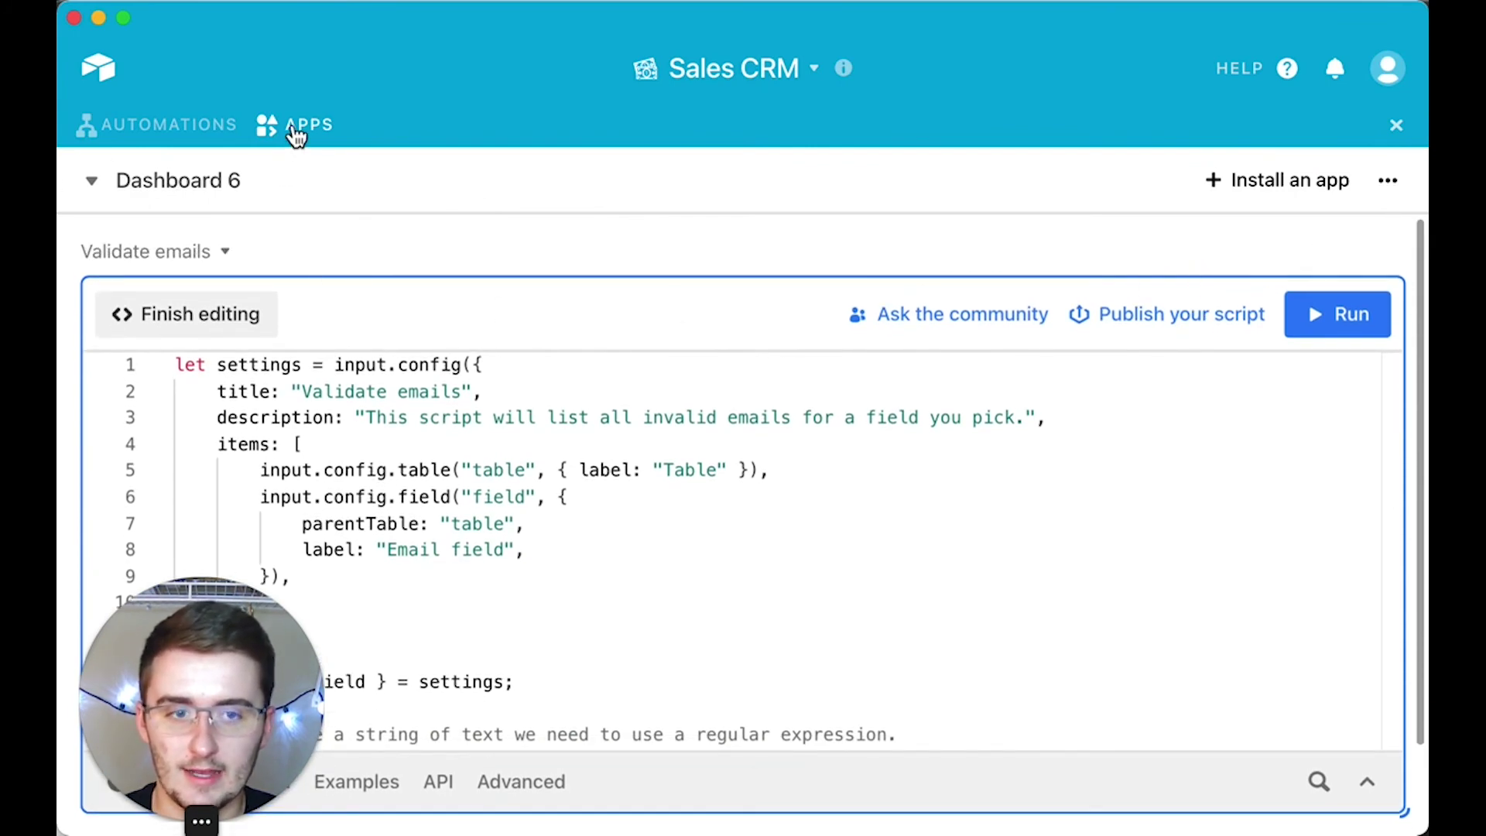
# Browse Marketplace scripts such as Find and replace, Validate emails and Delete duplicates.
pyautogui.click(1300, 187)
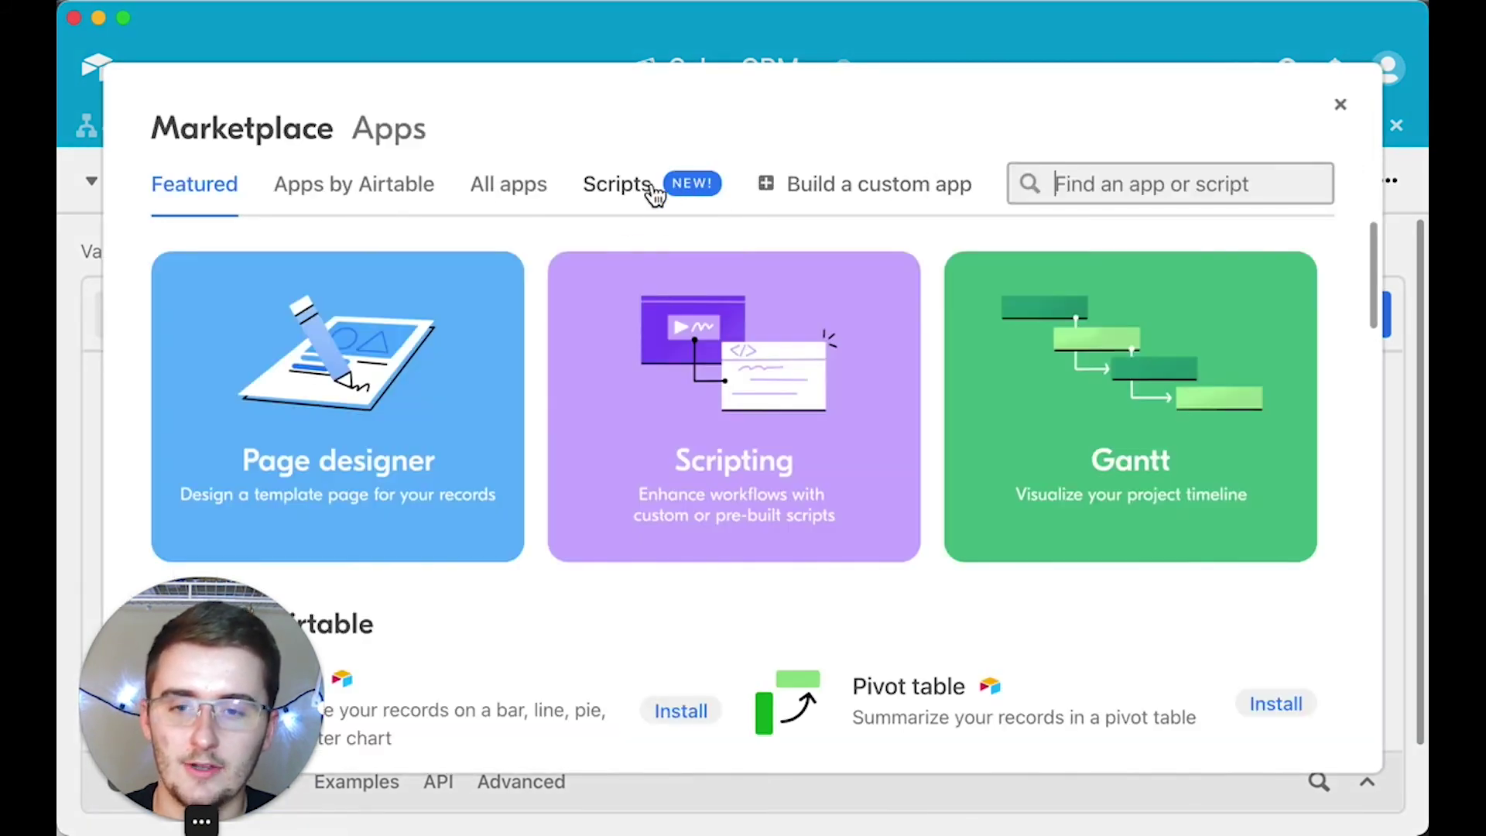
pyautogui.click(648, 190)
pyautogui.scroll(-3, 912, 397)
pyautogui.scroll(1, 913, 397)
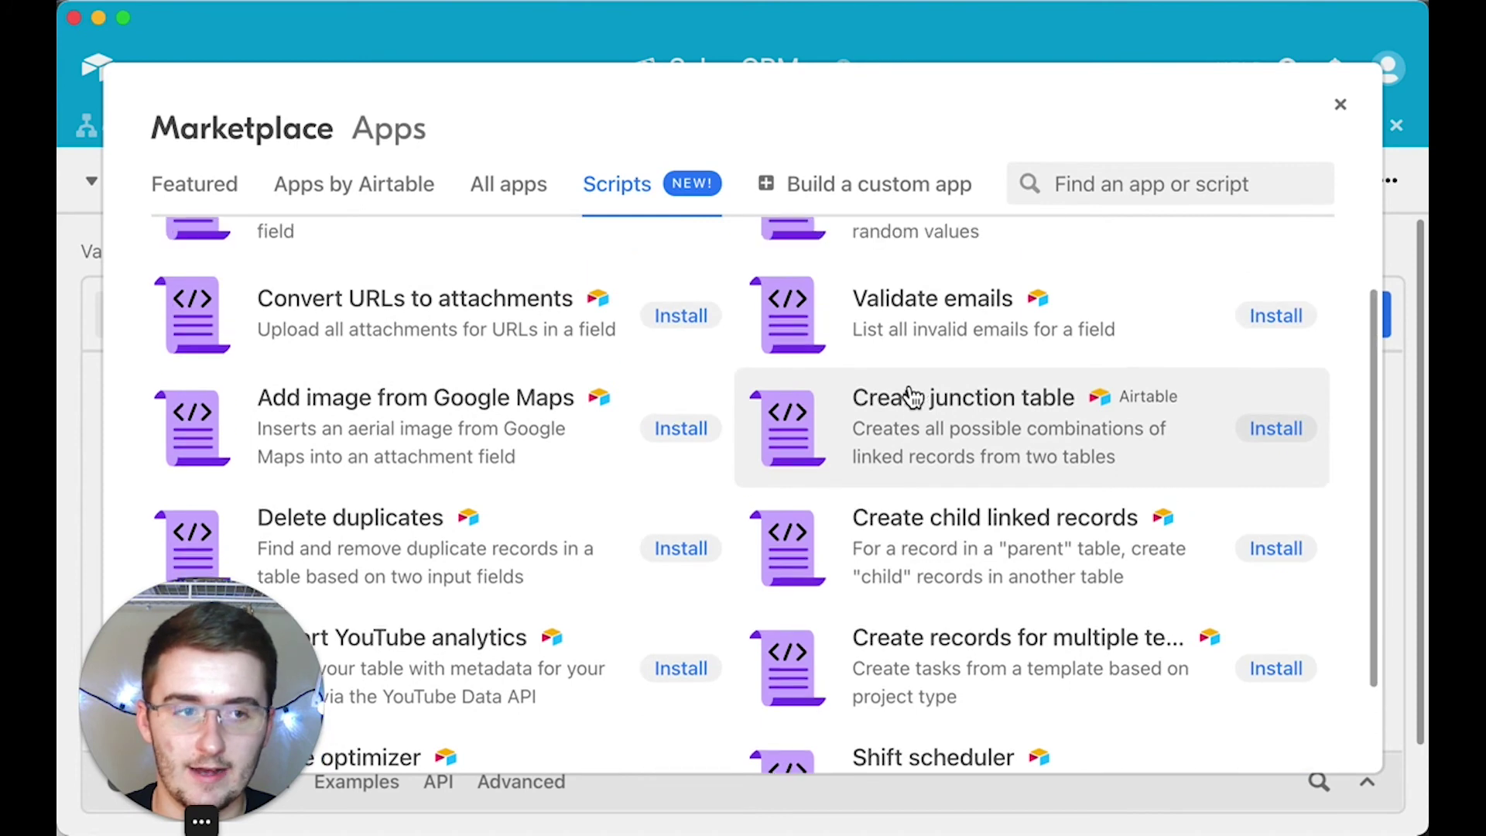
pyautogui.scroll(1, 912, 397)
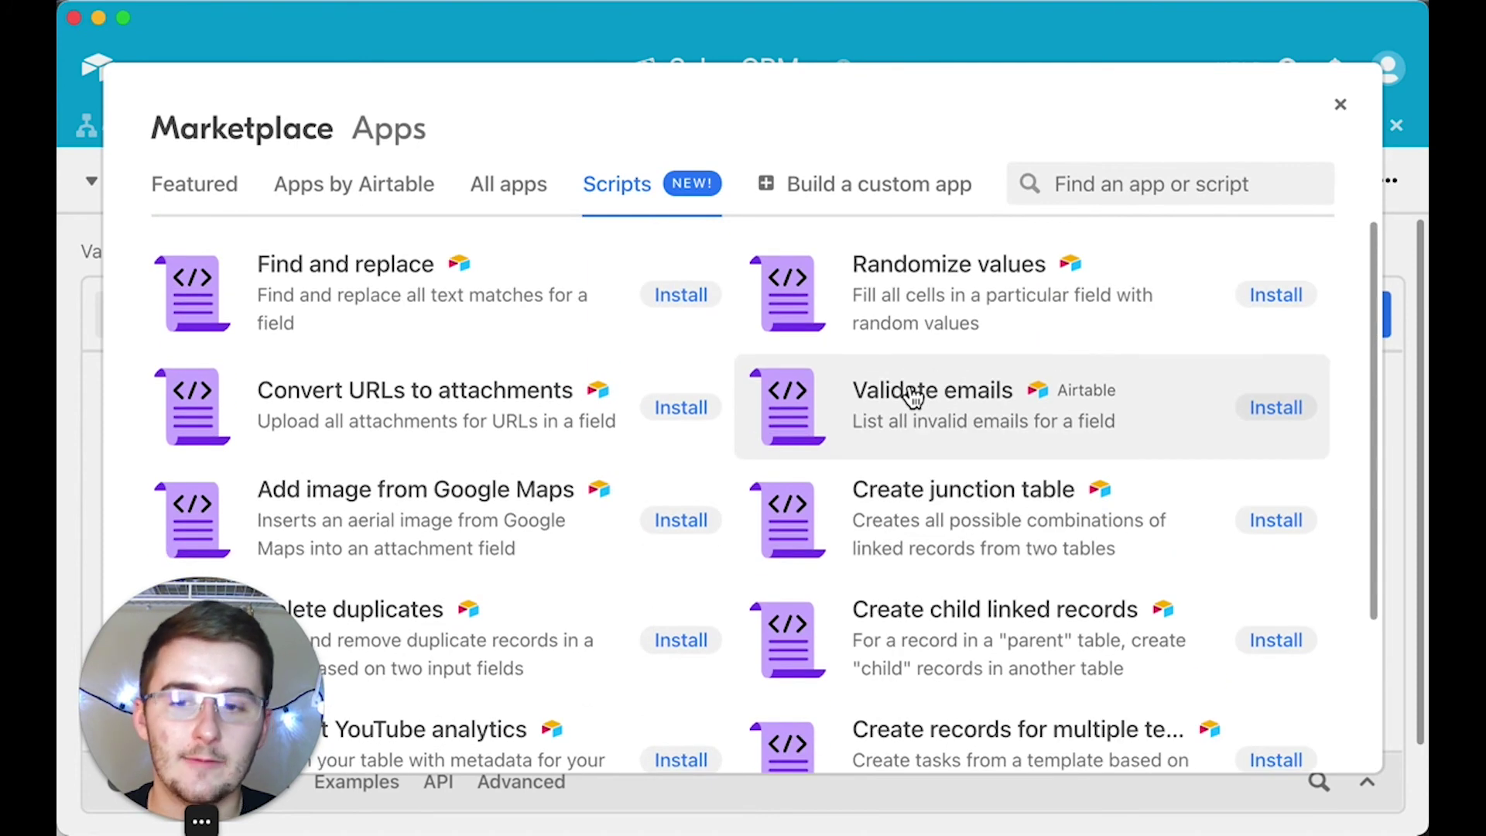
pyautogui.scroll(-2, 913, 397)
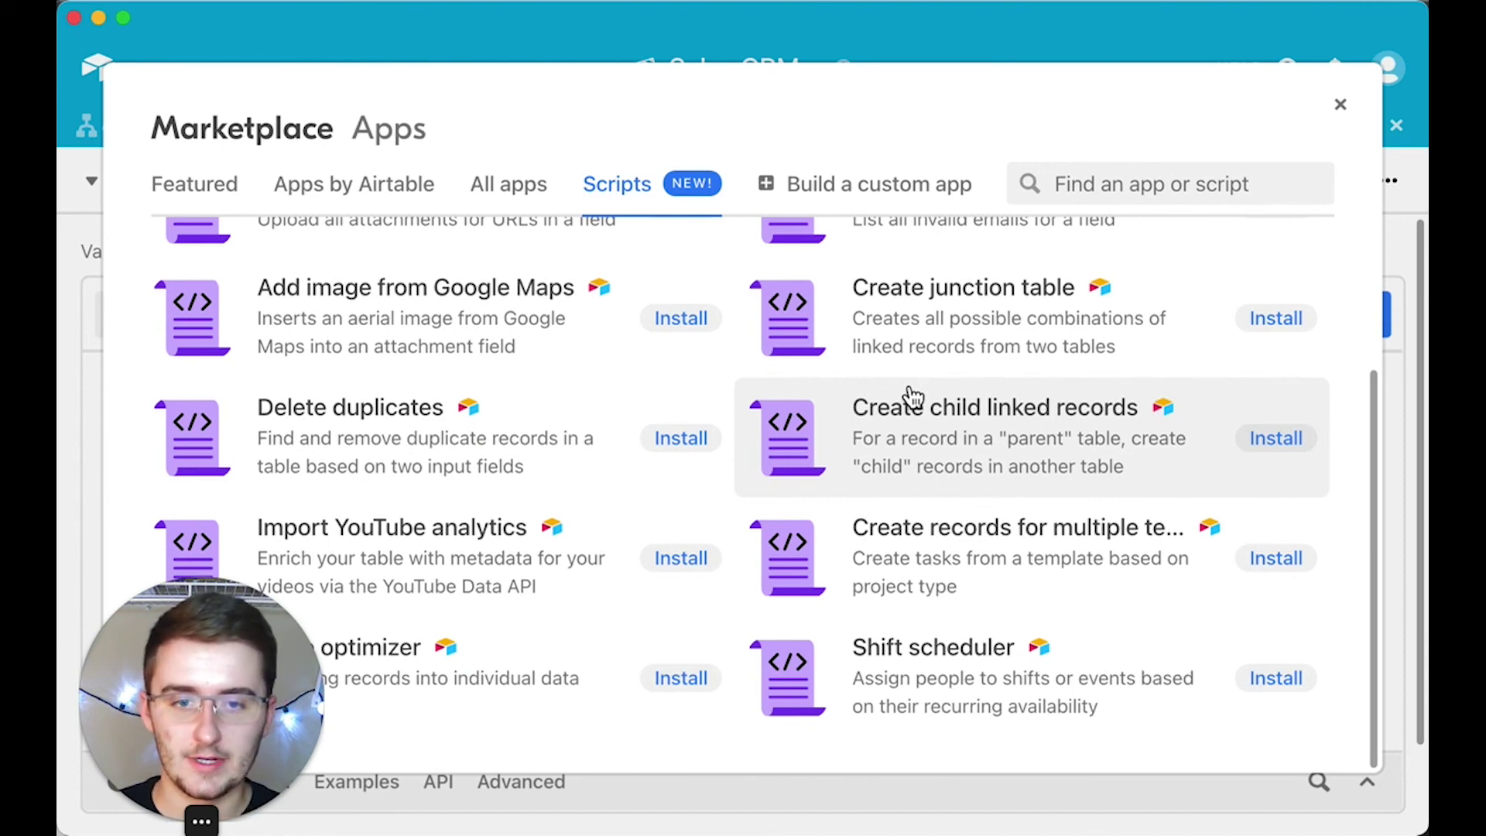
pyautogui.scroll(3, 914, 397)
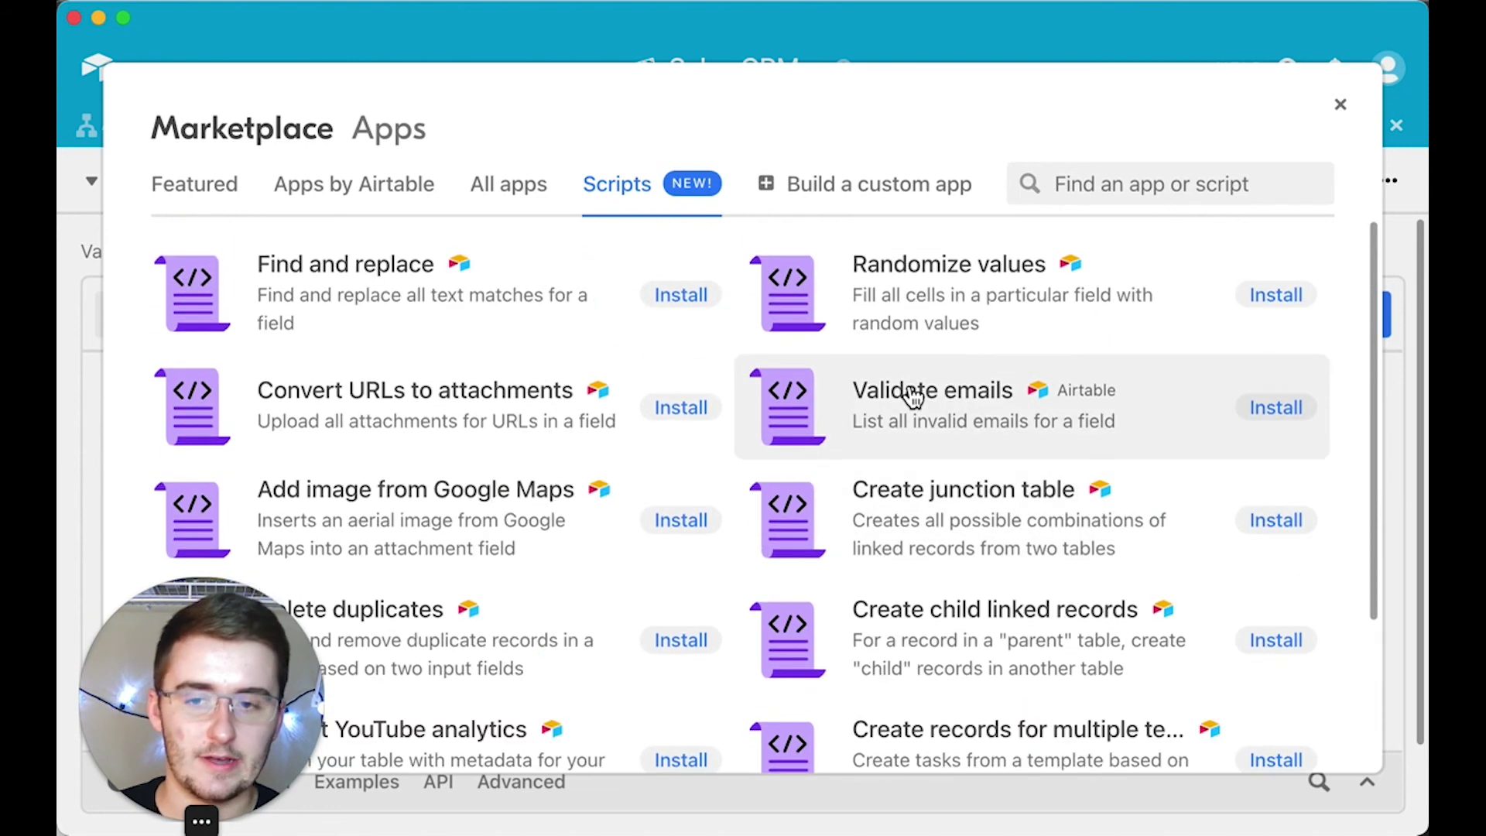